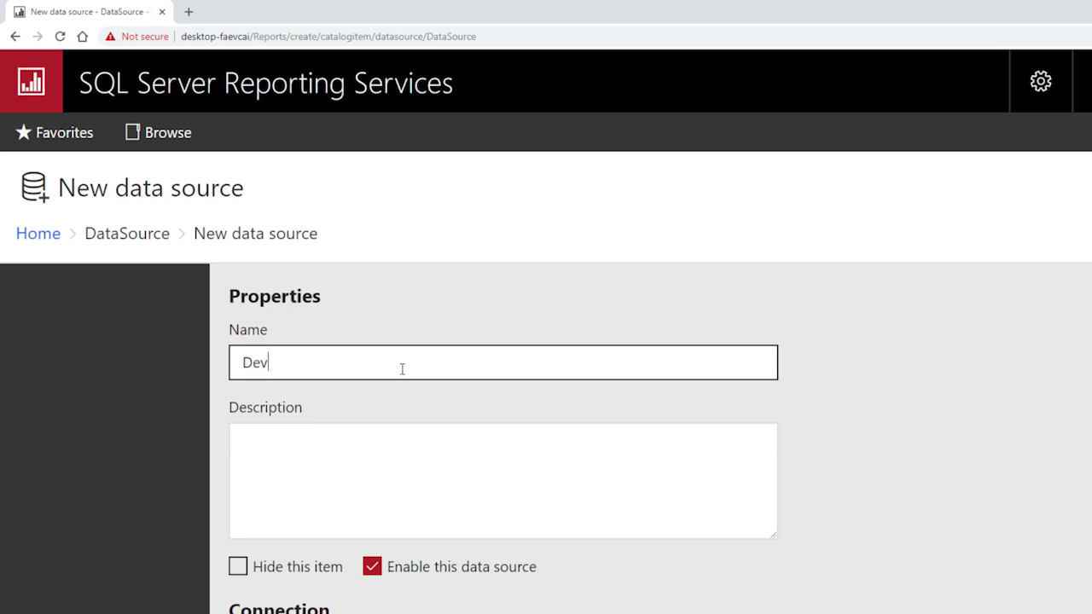
Name the new data source Dev_DS and give it the description "For testing".
type("_DS")
left_click(305, 454)
type("For testing")
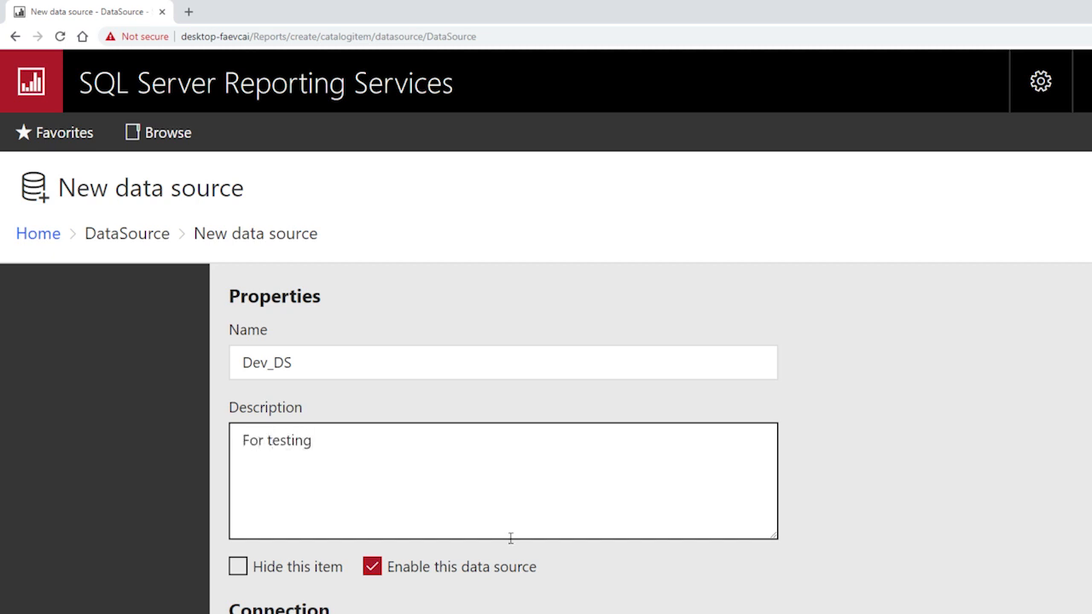
Keep Microsoft SQL Server as the connection type and enter the connection string Server=DESKTOP-FAEVCAI;Database=SchoolCoreFramework.
scroll(509, 534, "down", 3)
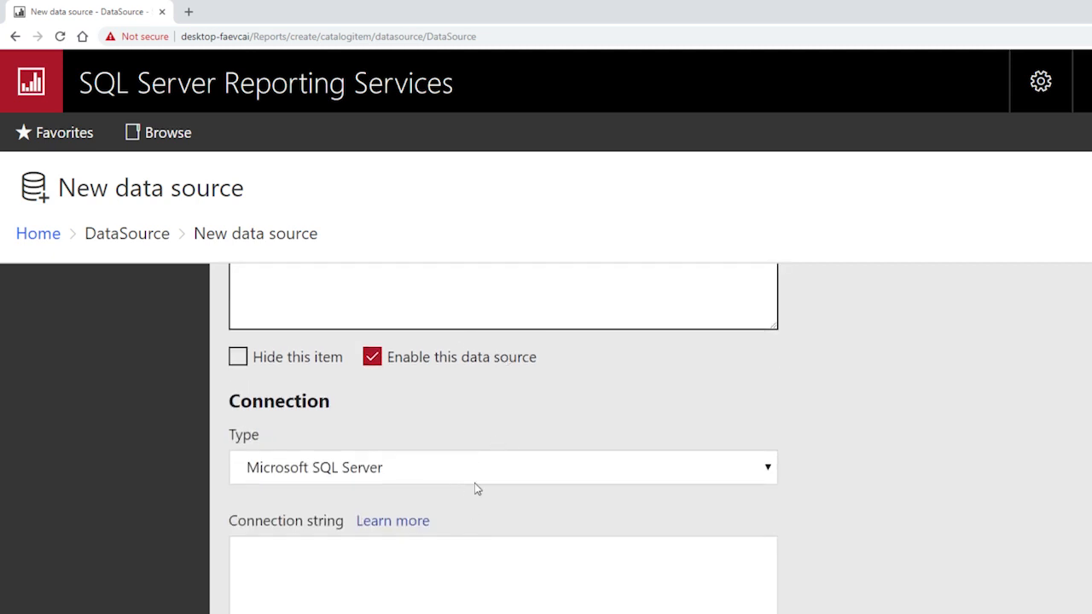
left_click(758, 480)
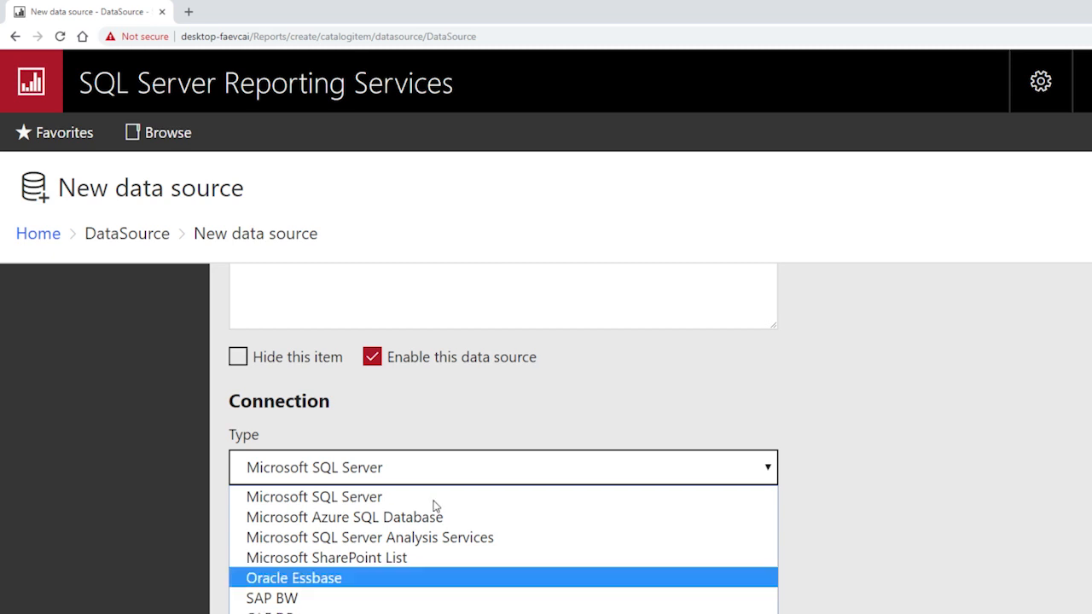
left_click(833, 456)
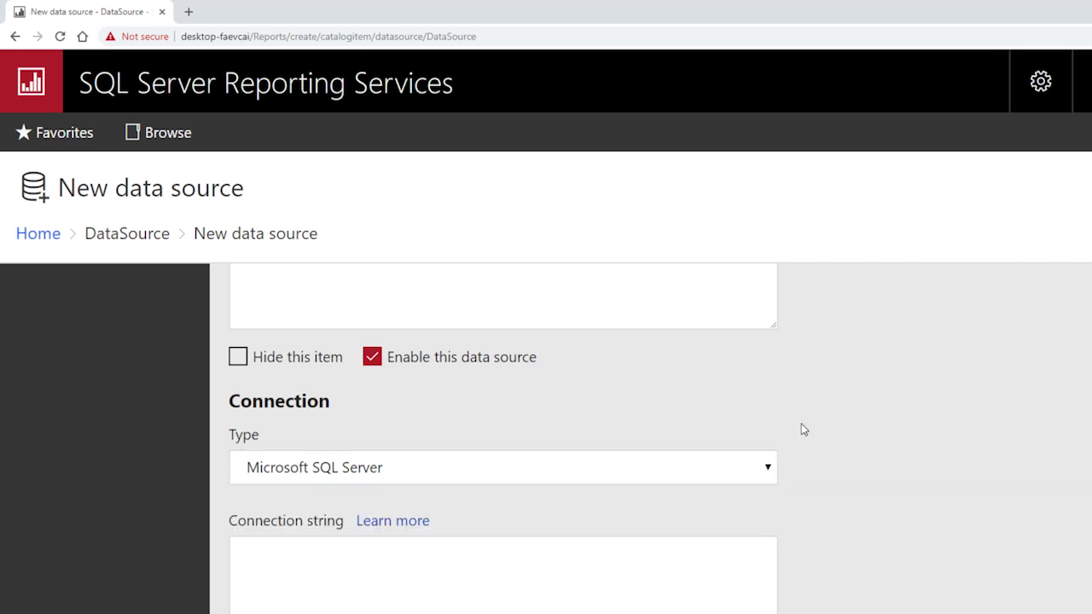
scroll(742, 475, "down", 2)
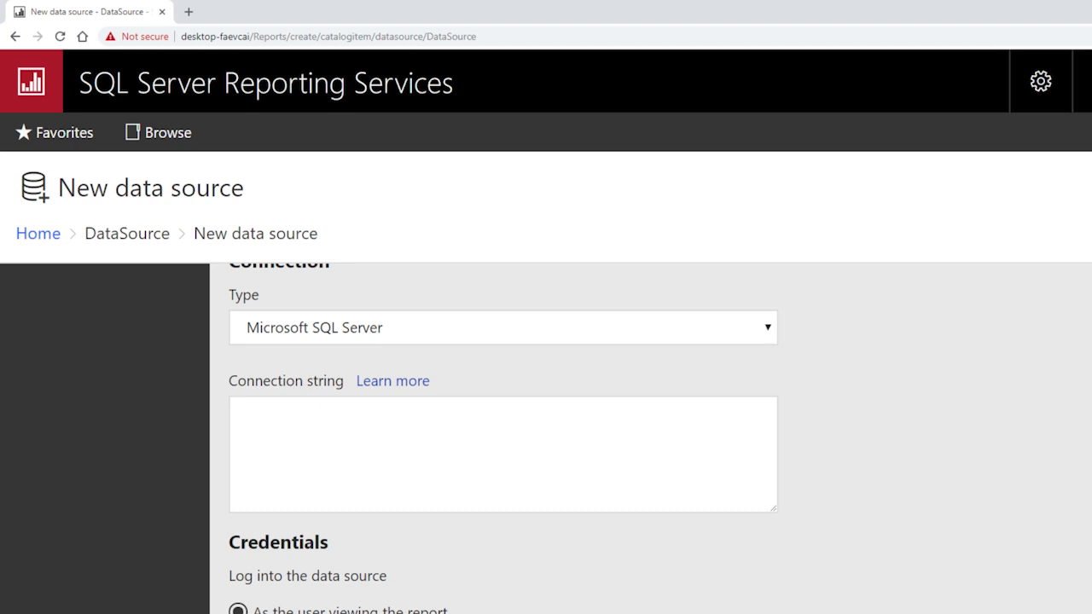
key("alt+Tab")
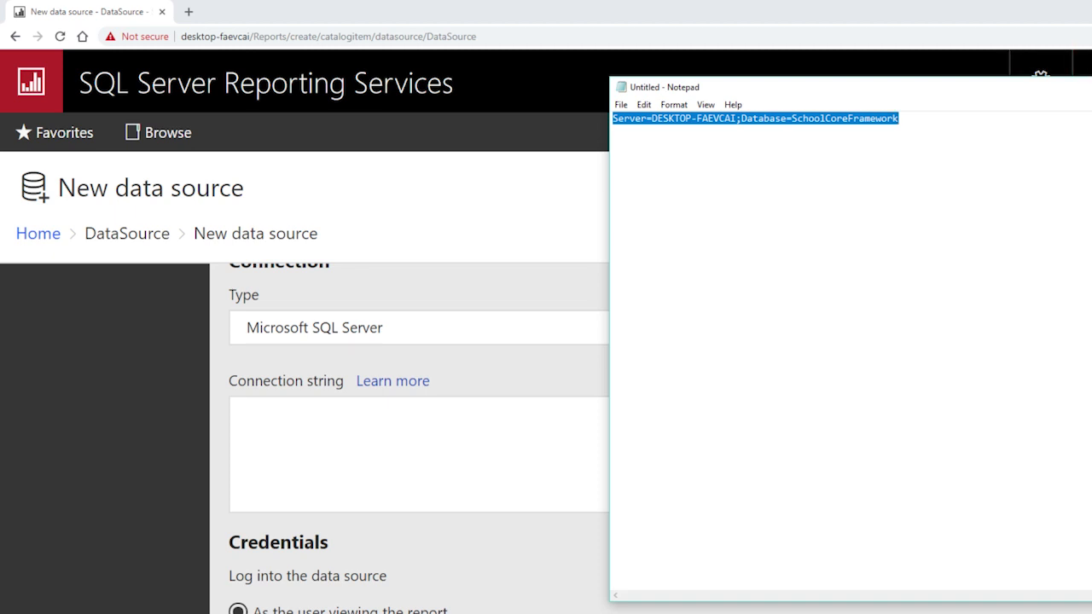
key("alt+Tab")
left_click(384, 445)
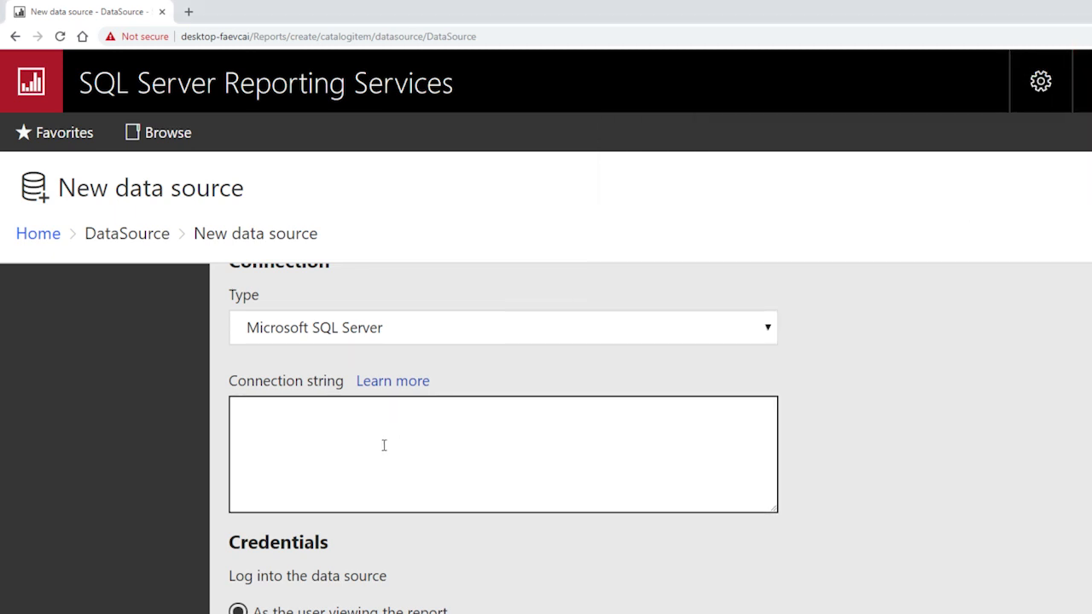
type("Server=DESKTOP-FAEVCAI;Database=SchoolCoreFramework")
Review the connection and credential settings, keep logging in as the user viewing the report, and test the connection.
scroll(512, 441, "down", 2)
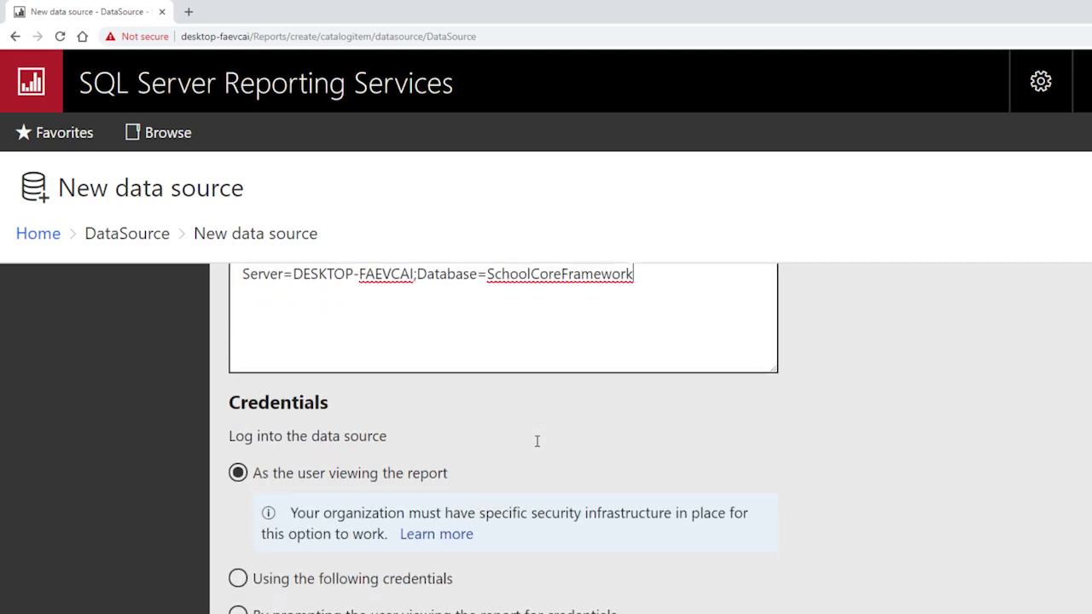
scroll(538, 447, "down", 1)
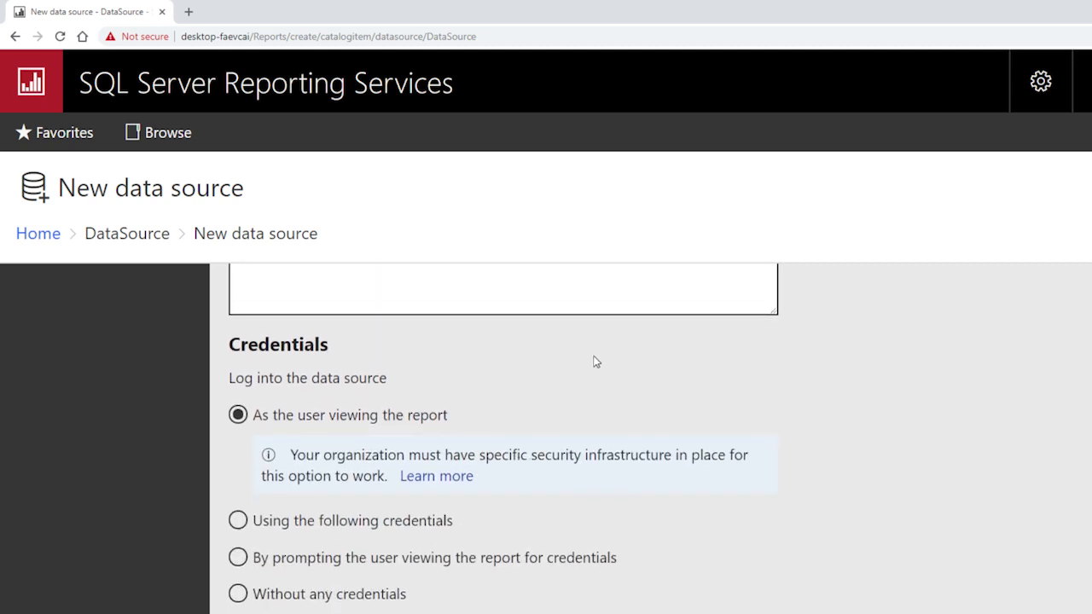
scroll(696, 404, "up", 3)
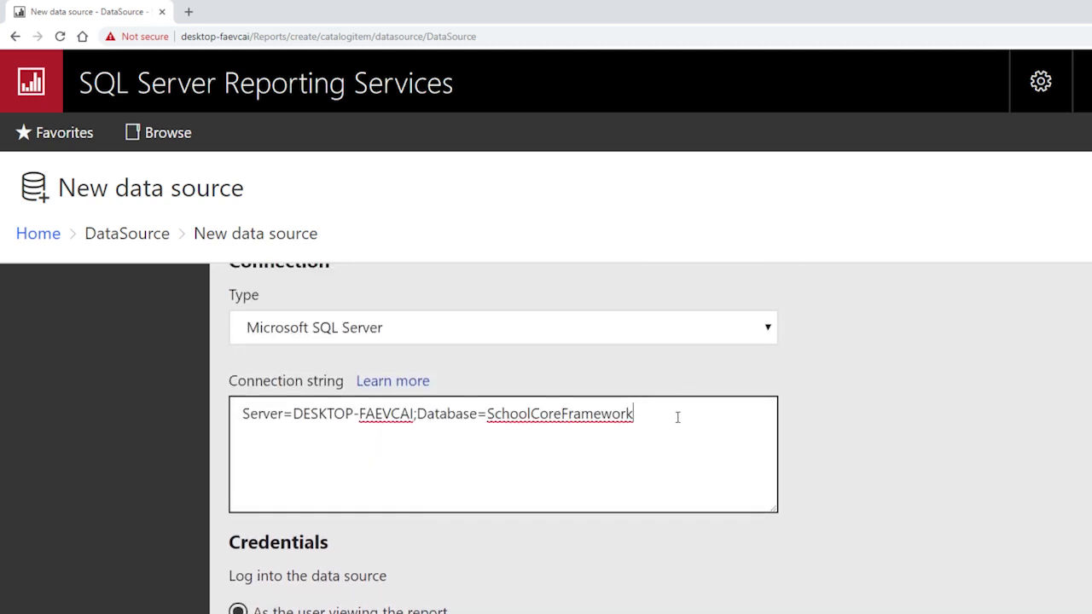
scroll(631, 477, "down", 3)
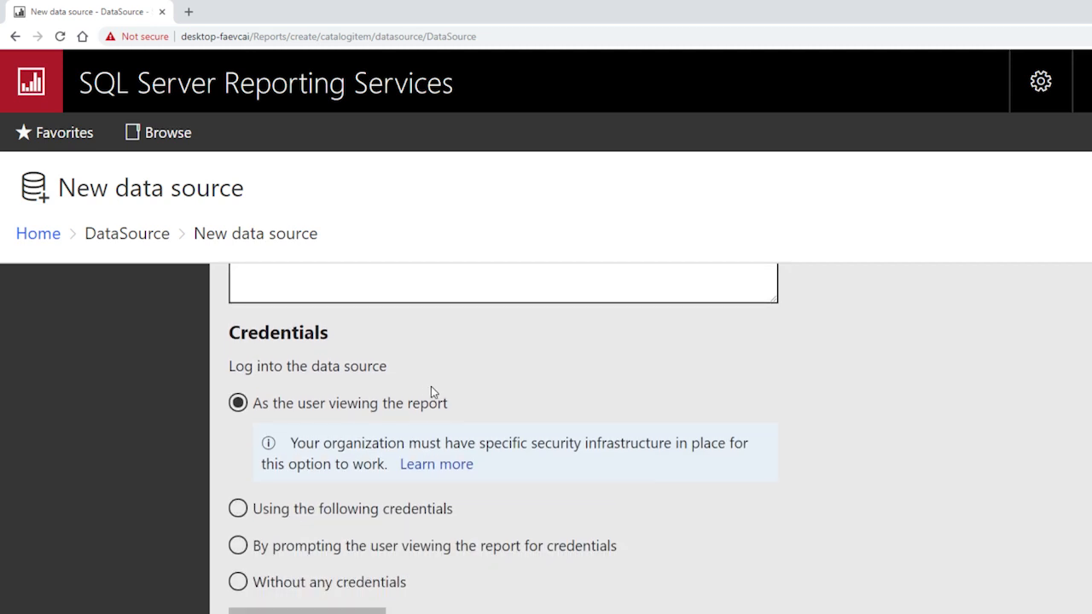
scroll(439, 409, "down", 1)
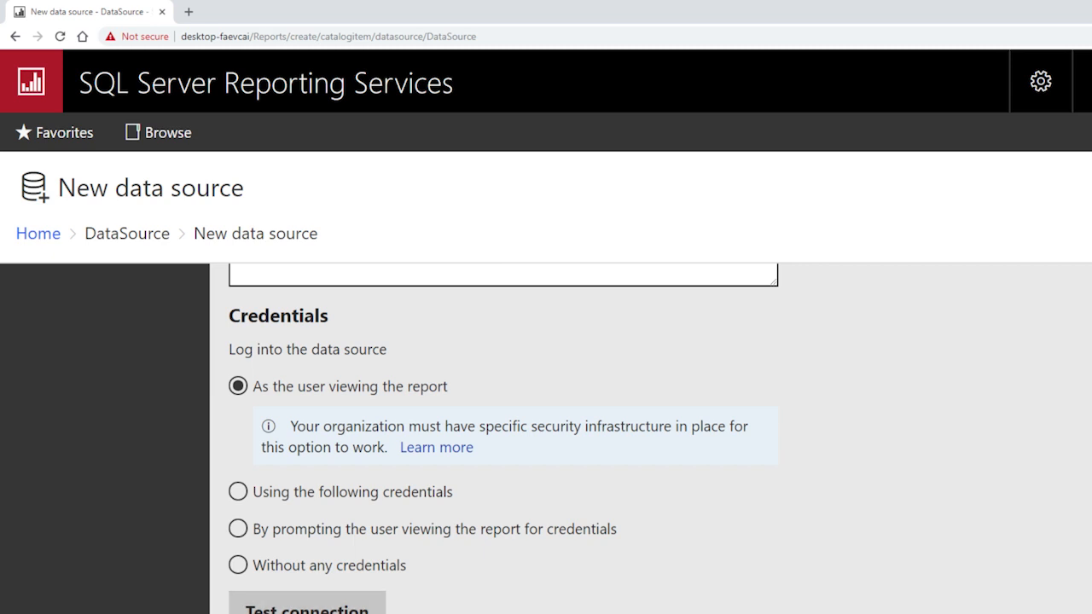
left_click(307, 610)
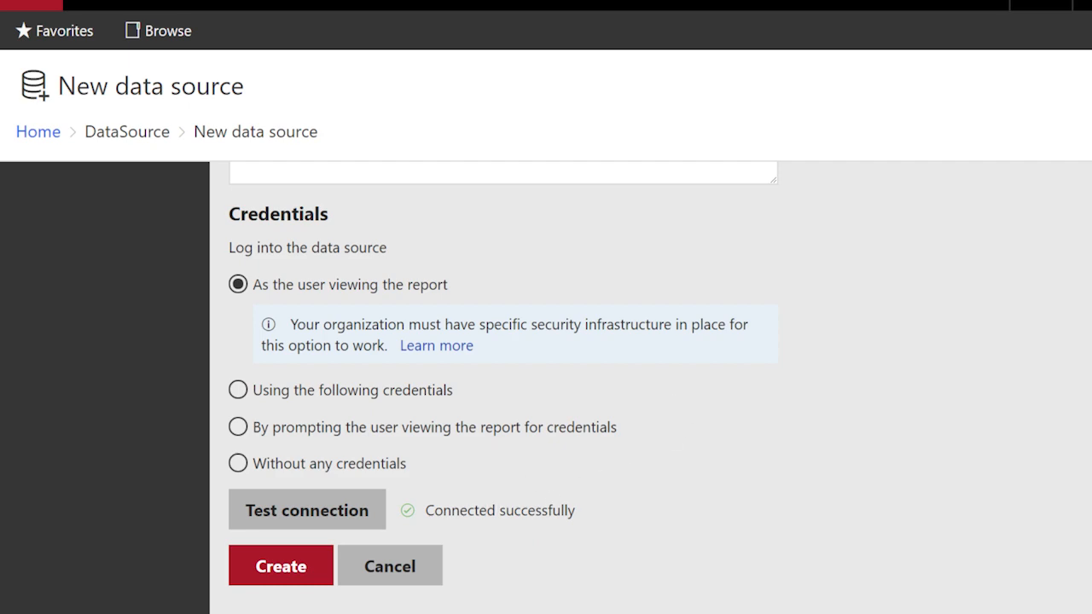
Switch to SQL Server Management Studio and check the server and SchoolCoreFramework database names used in the connection string.
left_click(602, 612)
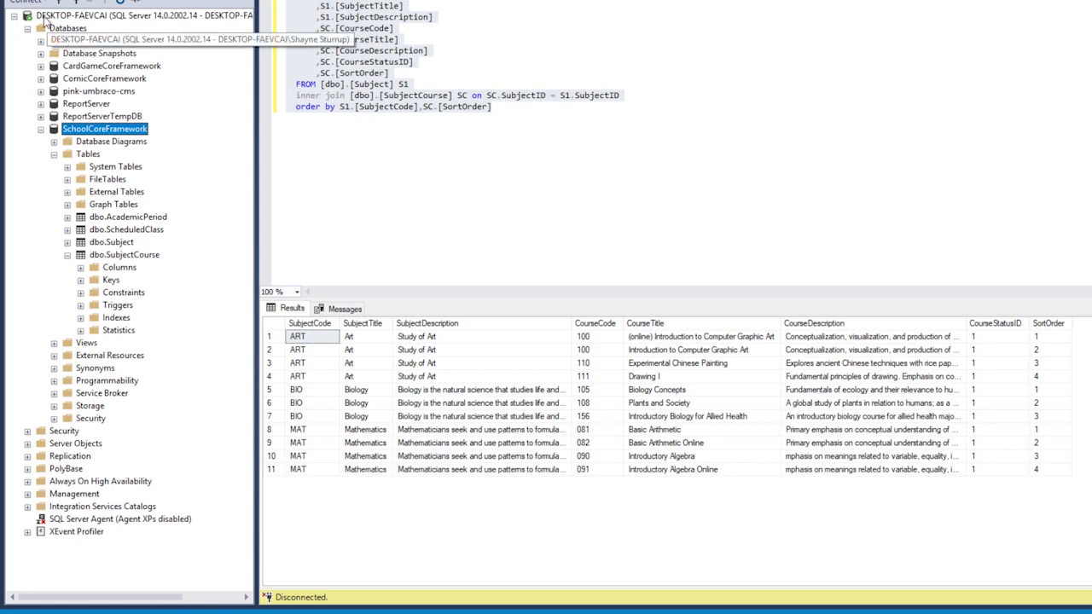
left_click(44, 17)
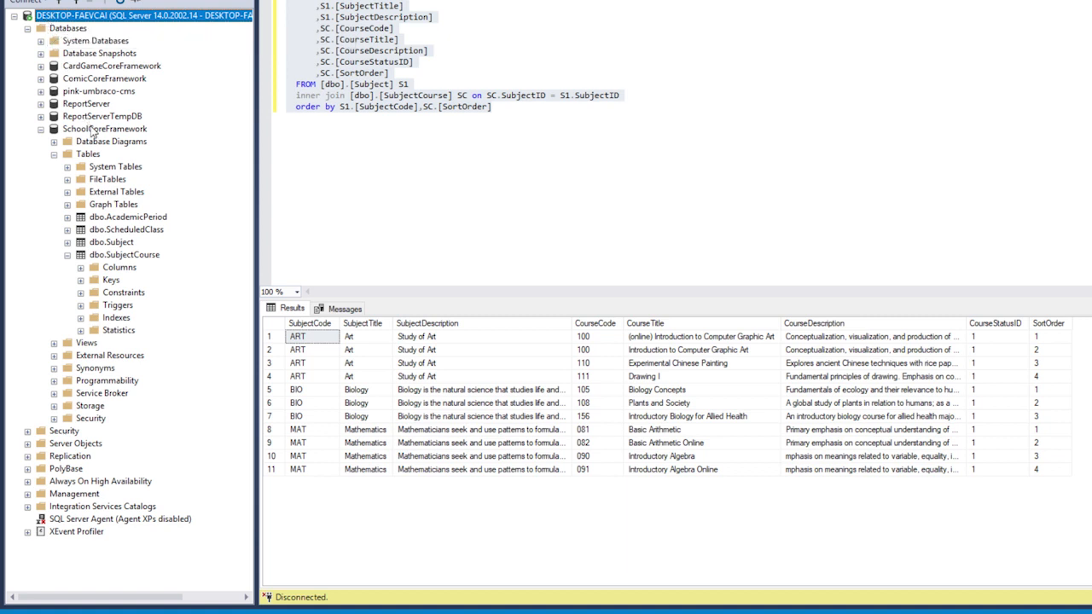
left_click(92, 129)
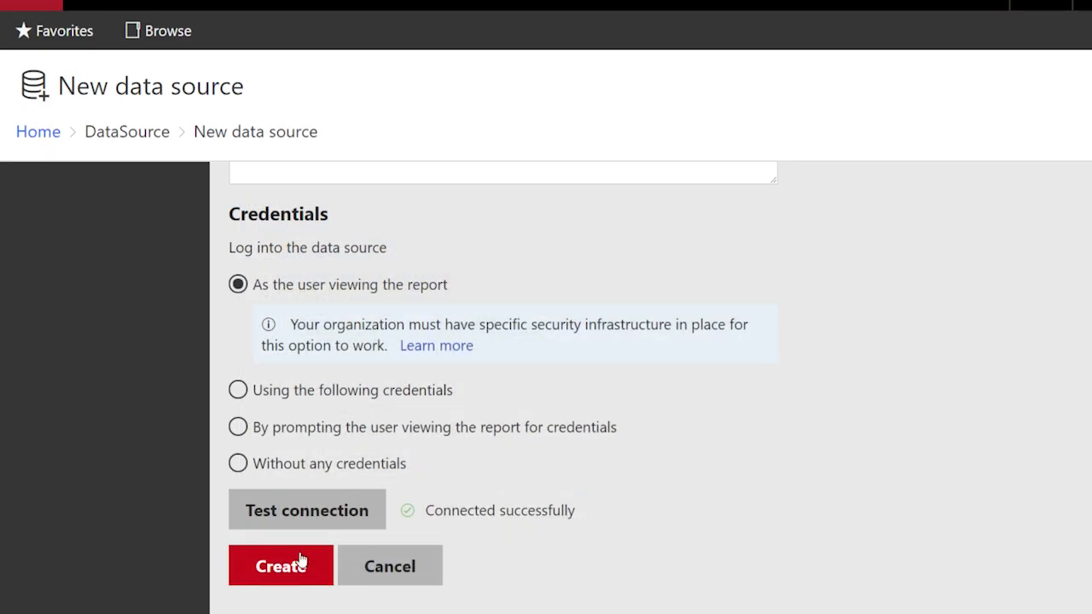
Create the Dev_DS data source in Reporting Services and return to the Home folder.
left_click(288, 565)
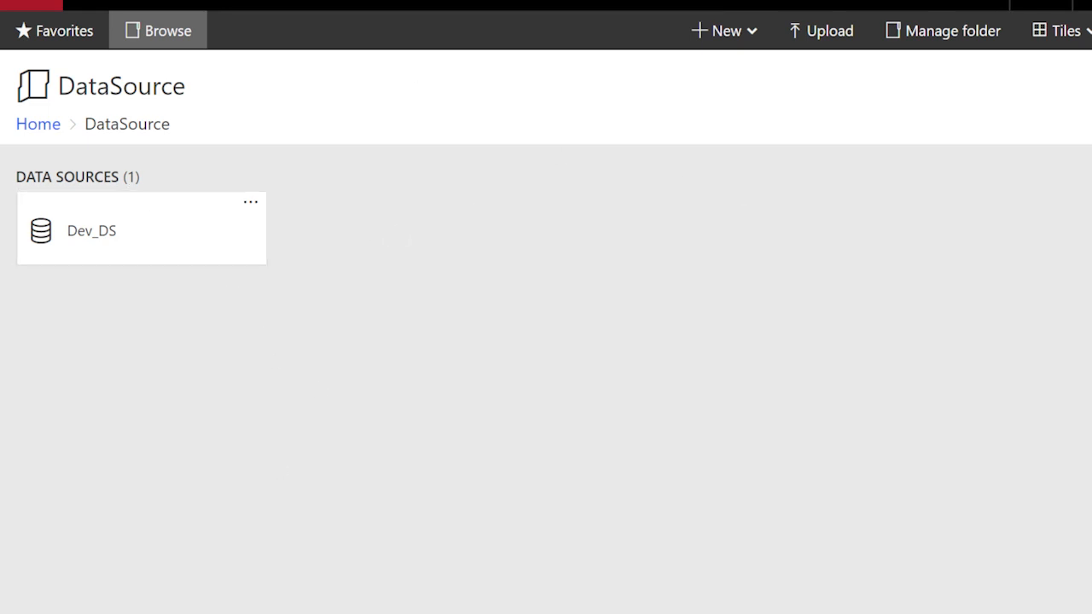
left_click(43, 127)
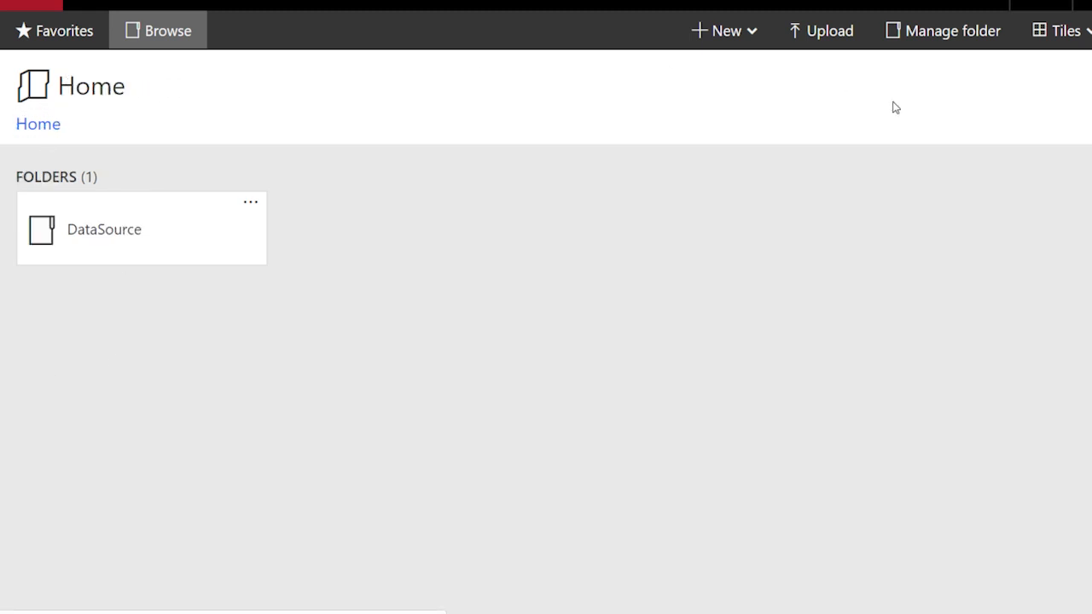
Create a new folder named DataSet in Home.
left_click(743, 36)
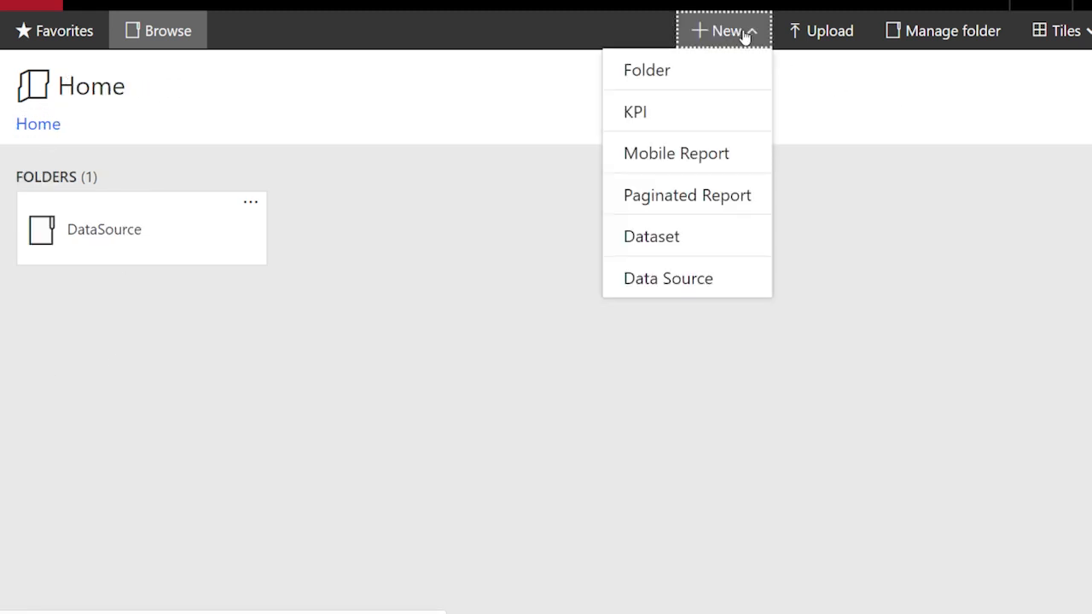
left_click(691, 74)
type("Dat")
type("a")
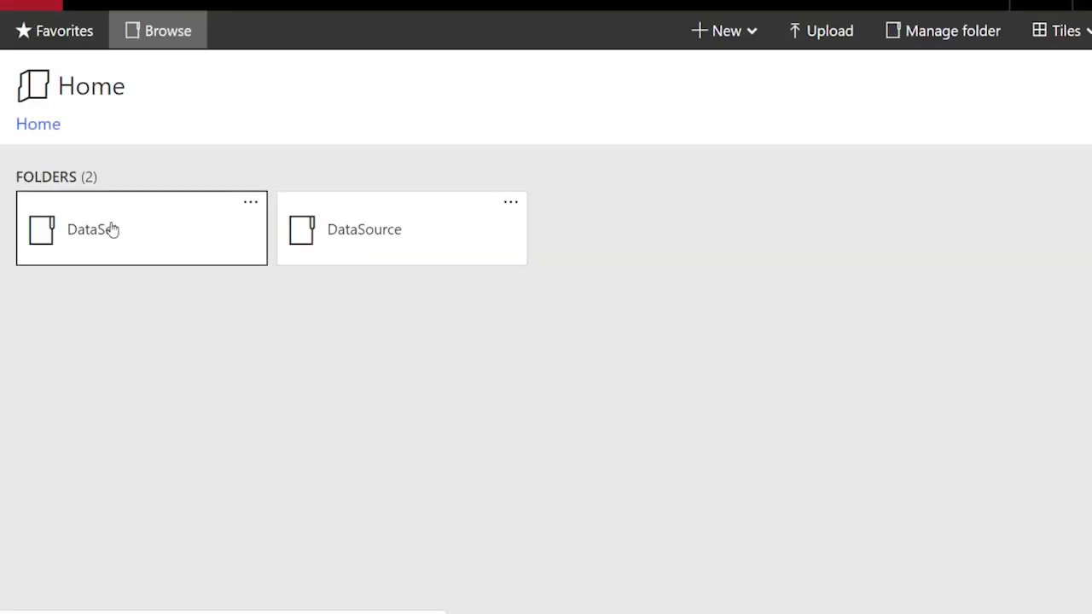
Open the DataSet folder and start a new dataset in it.
double_click(110, 228)
left_click(492, 253)
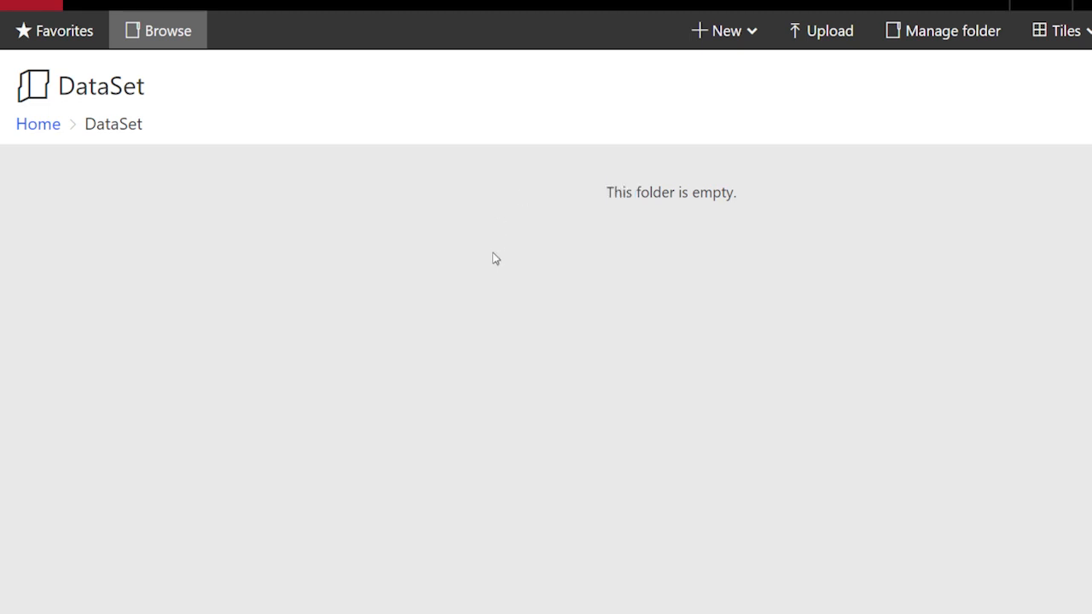
left_click(754, 46)
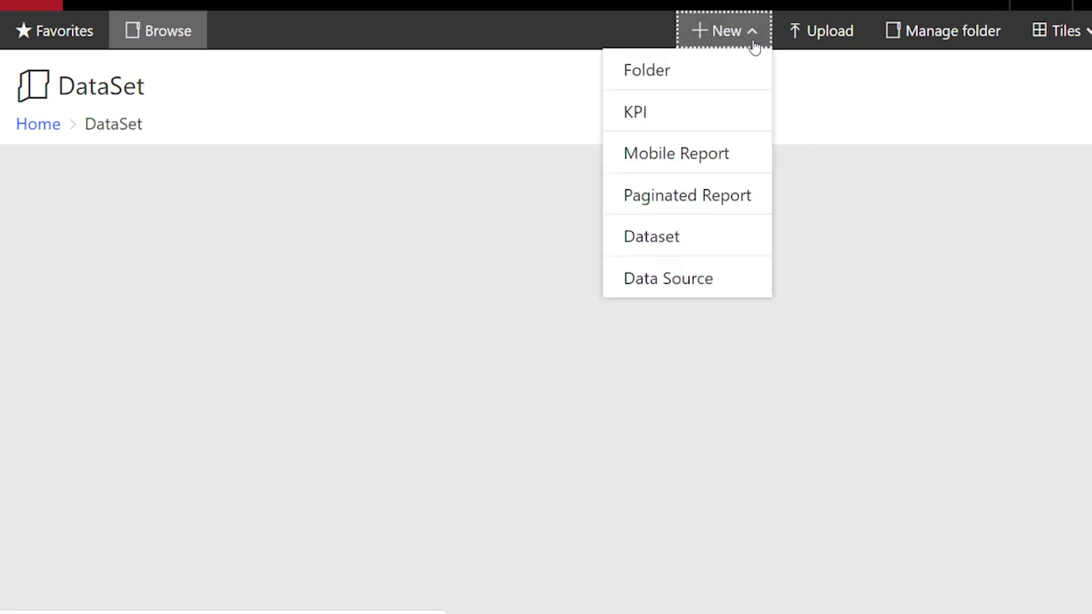
left_click(669, 238)
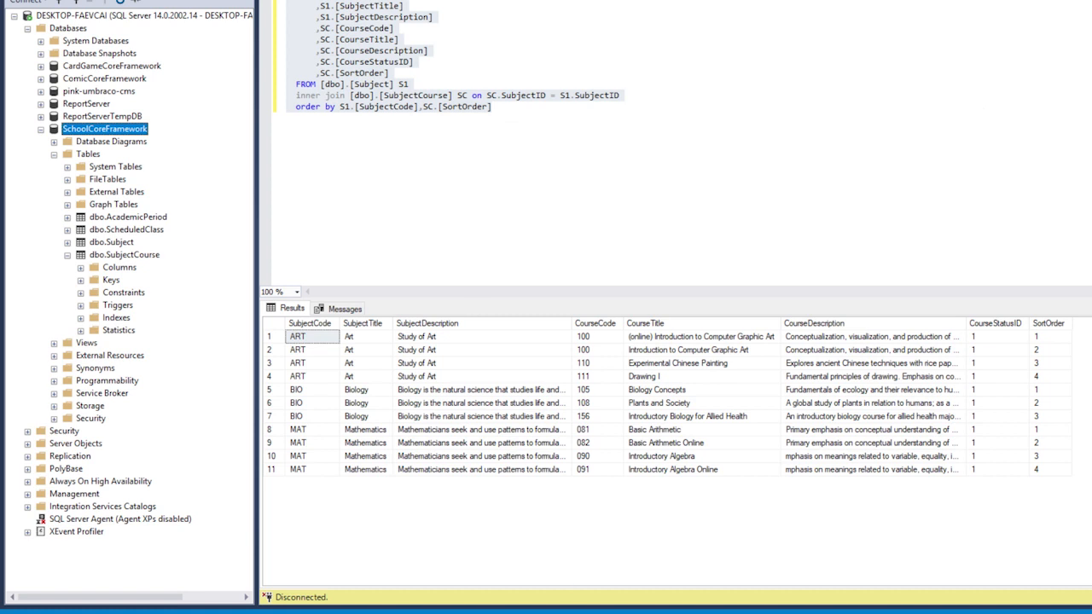
In SQL Server Management Studio, examine the dbo.Subject and dbo.SubjectCourse tables and the query that joins them.
left_click(111, 242)
left_click(128, 255)
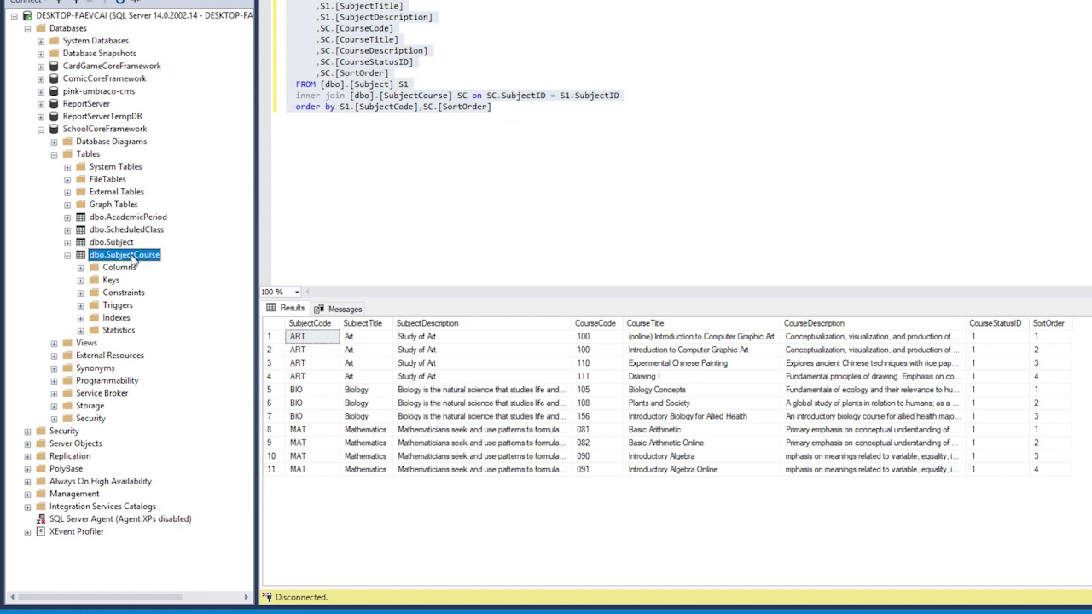
left_click(395, 133)
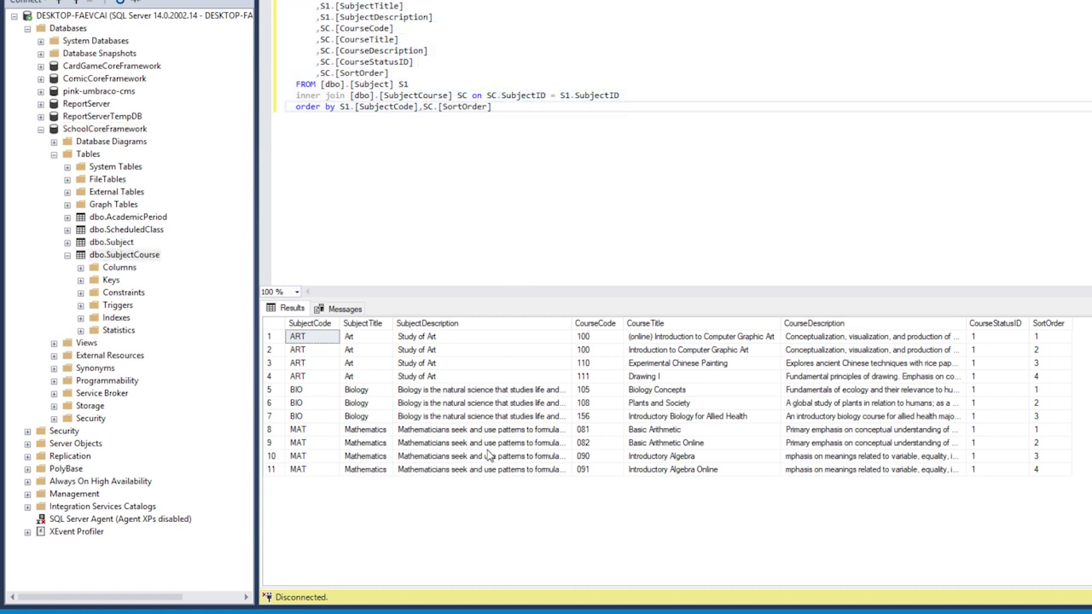
left_click_drag(492, 107, 290, 1)
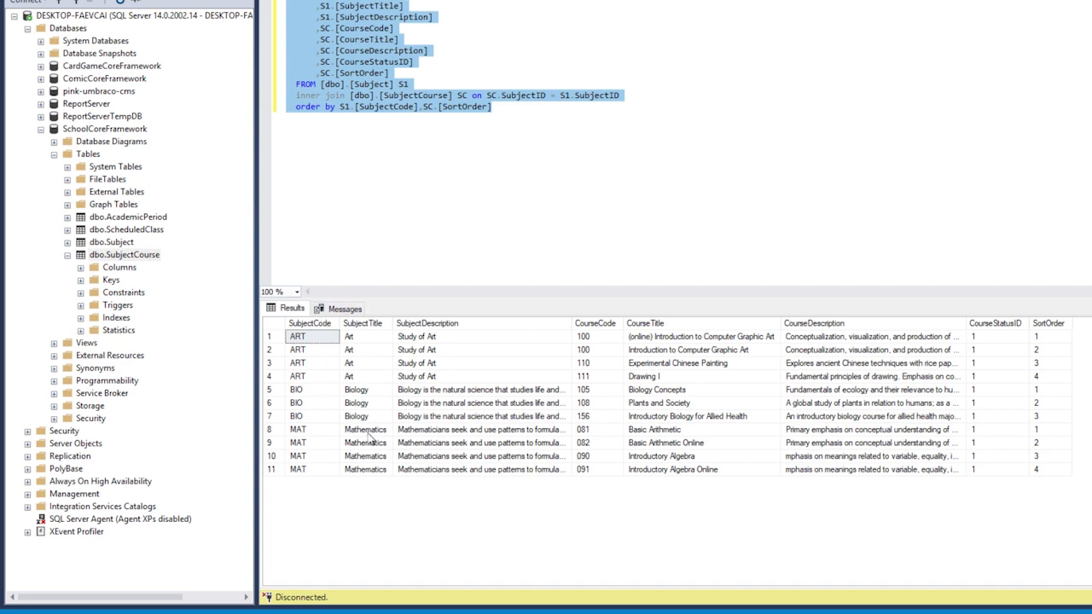
left_click(458, 63)
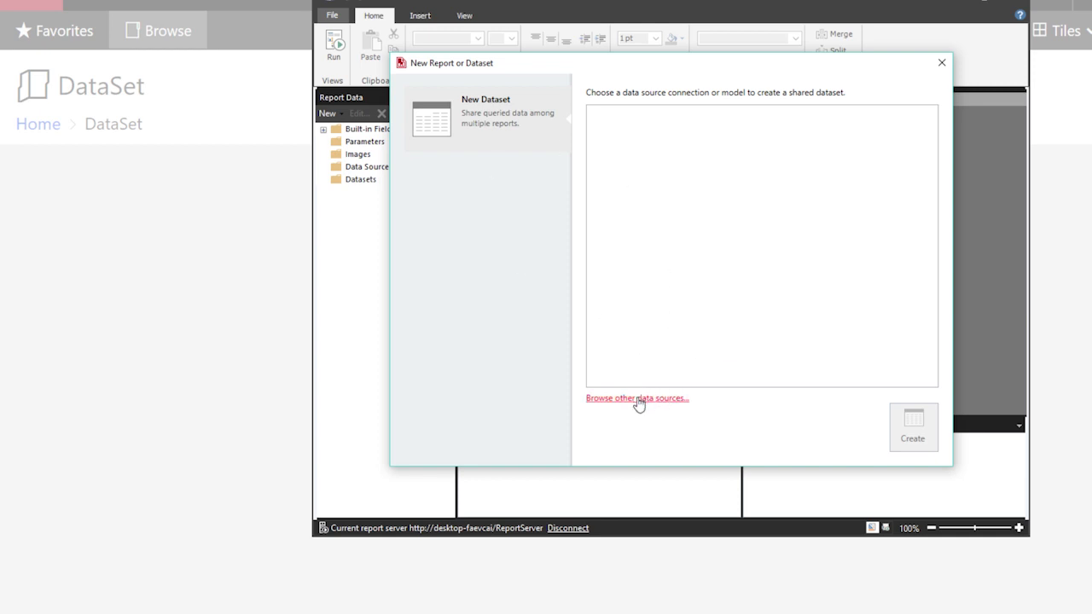
In Report Builder, choose Dev_DS from the DataSource folder as the data source and create the shared dataset.
left_click(638, 399)
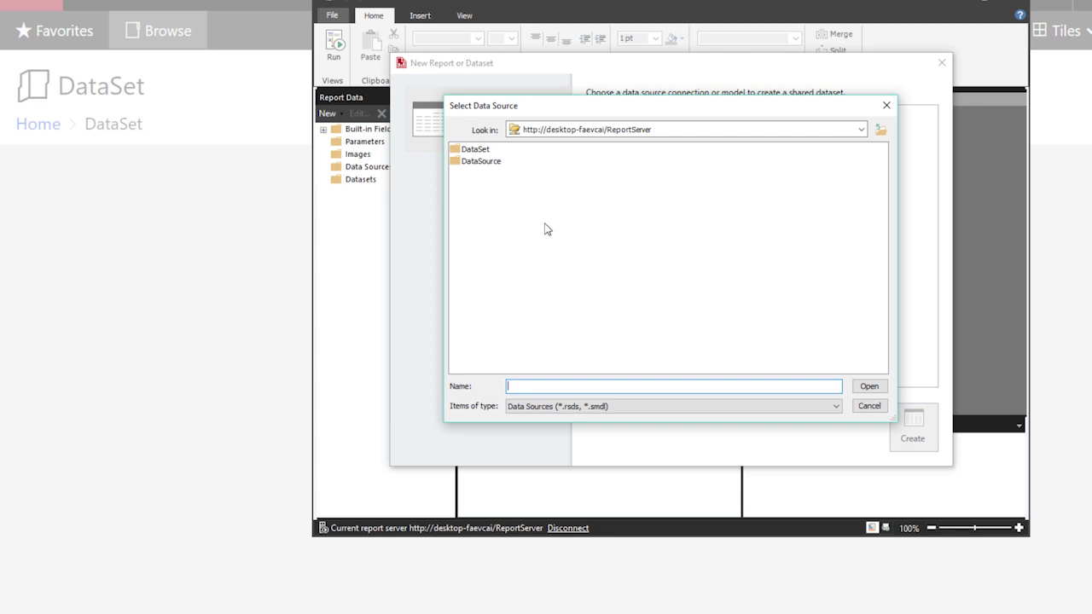
double_click(480, 162)
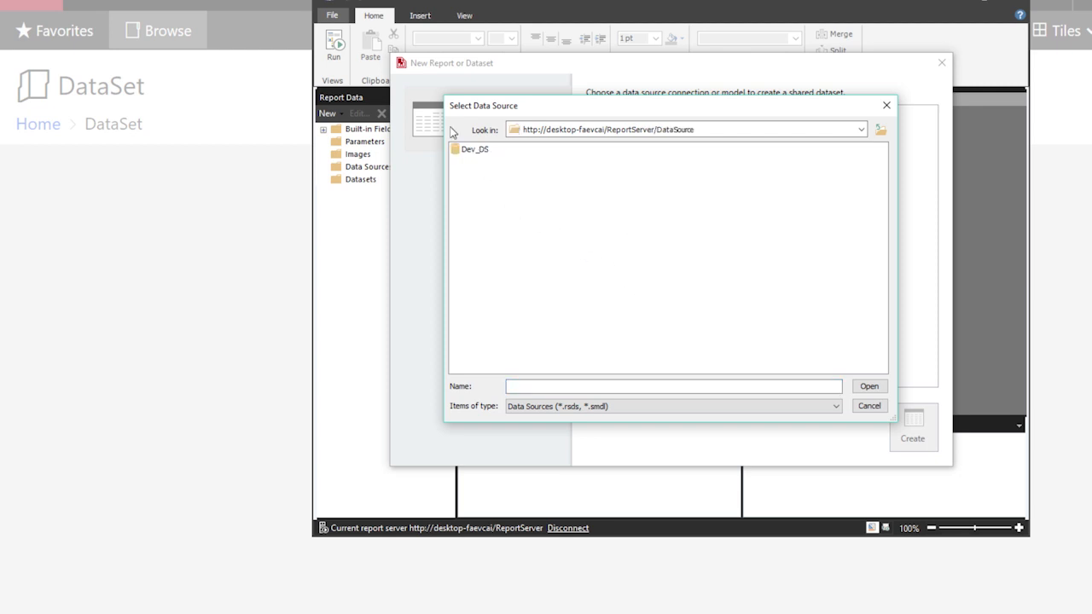
double_click(475, 151)
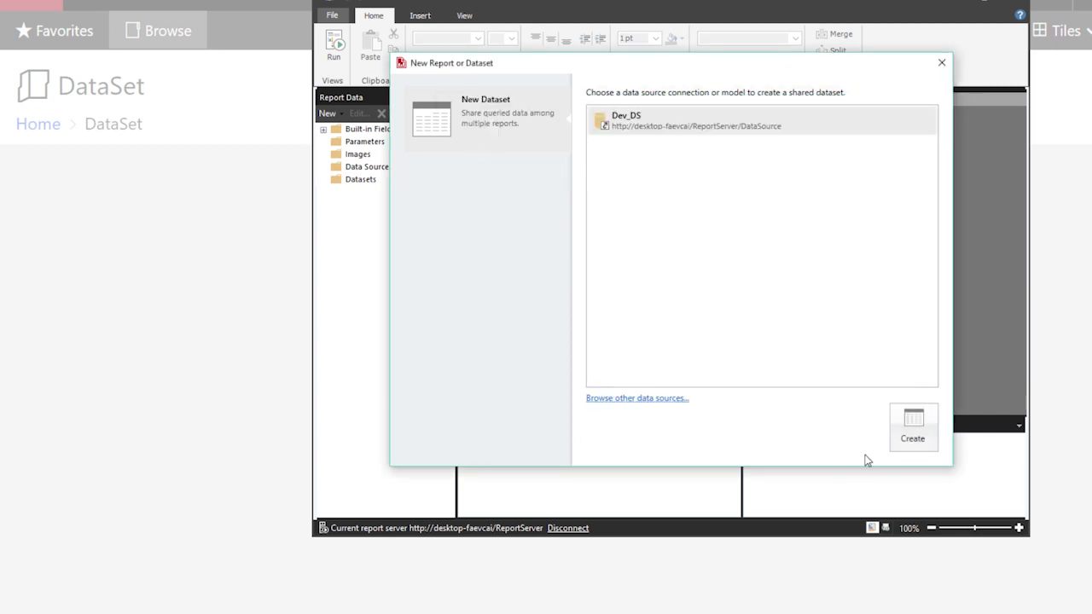
left_click(910, 436)
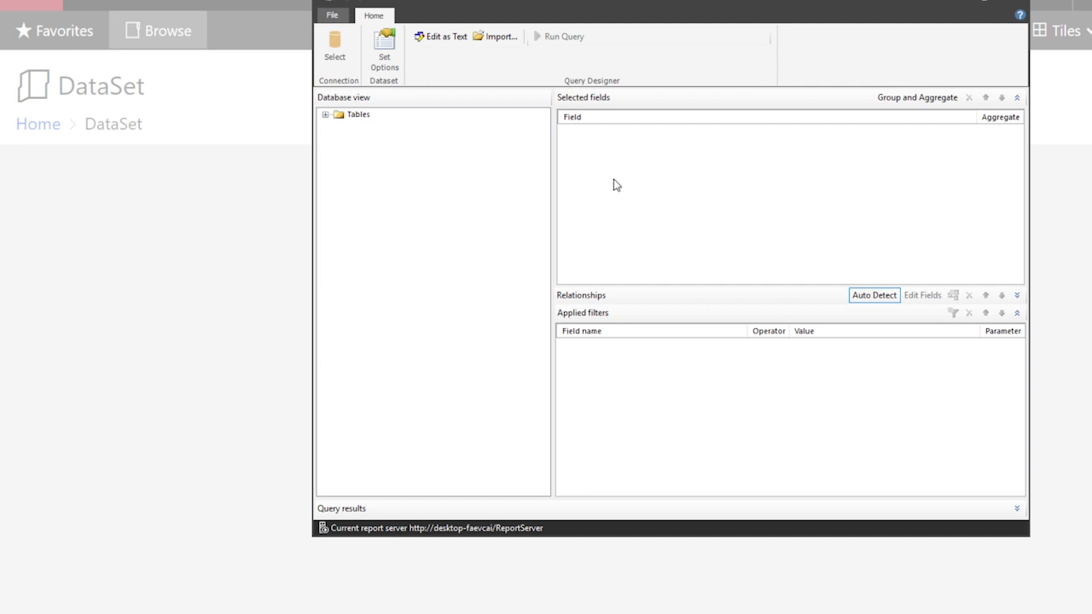
Switch the dataset's query designer to text editing and enlarge the query area.
left_click(442, 43)
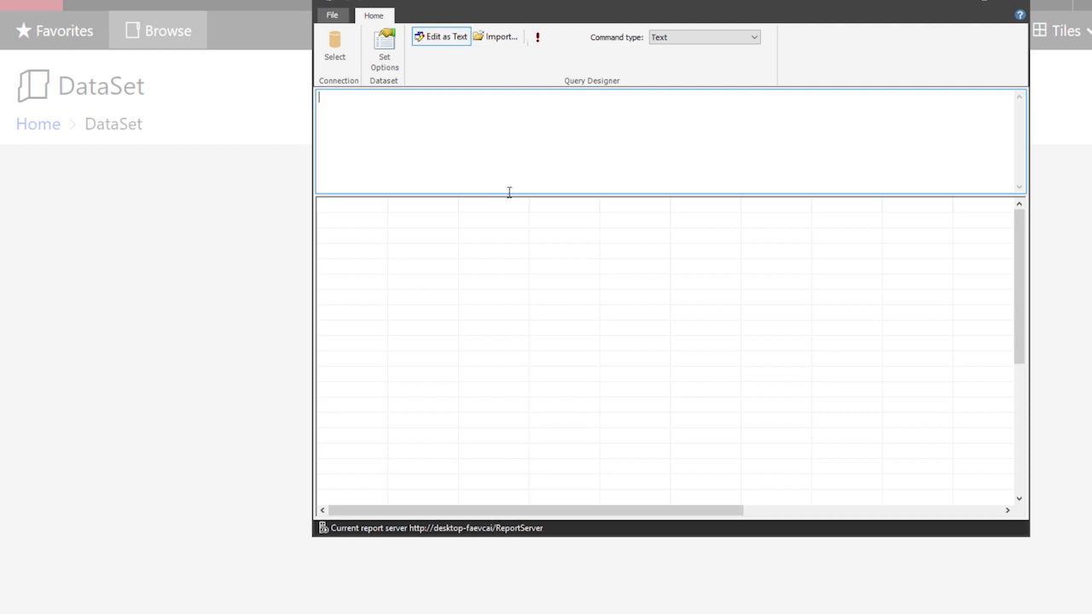
left_click_drag(506, 194, 504, 275)
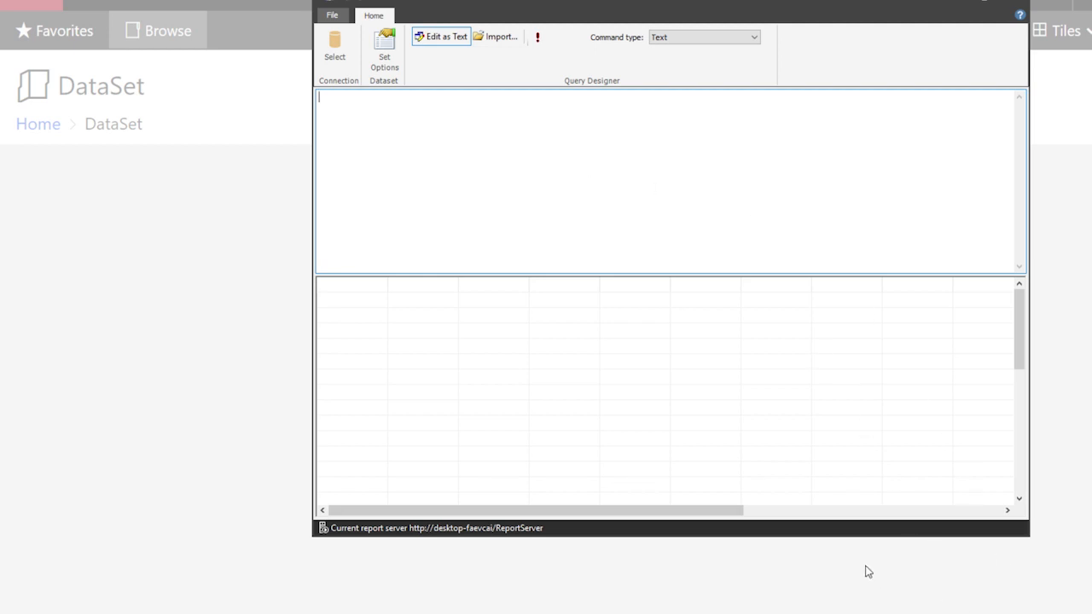
Copy the entire subject and course join query from SQL Server Management Studio into the Report Builder dataset's query area and run it.
mouse_move(621, 607)
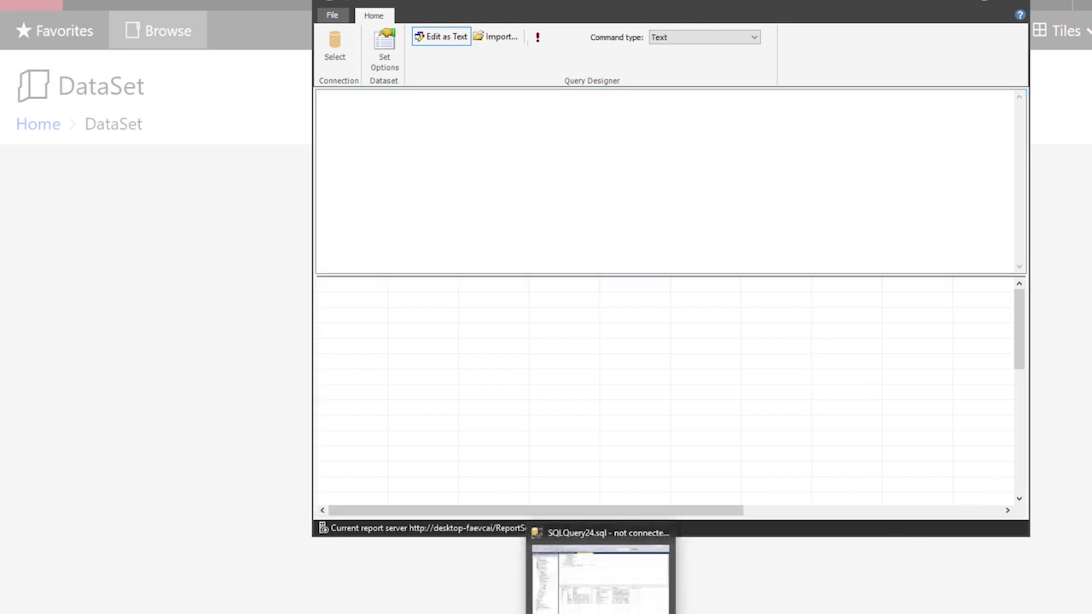
left_click(602, 580)
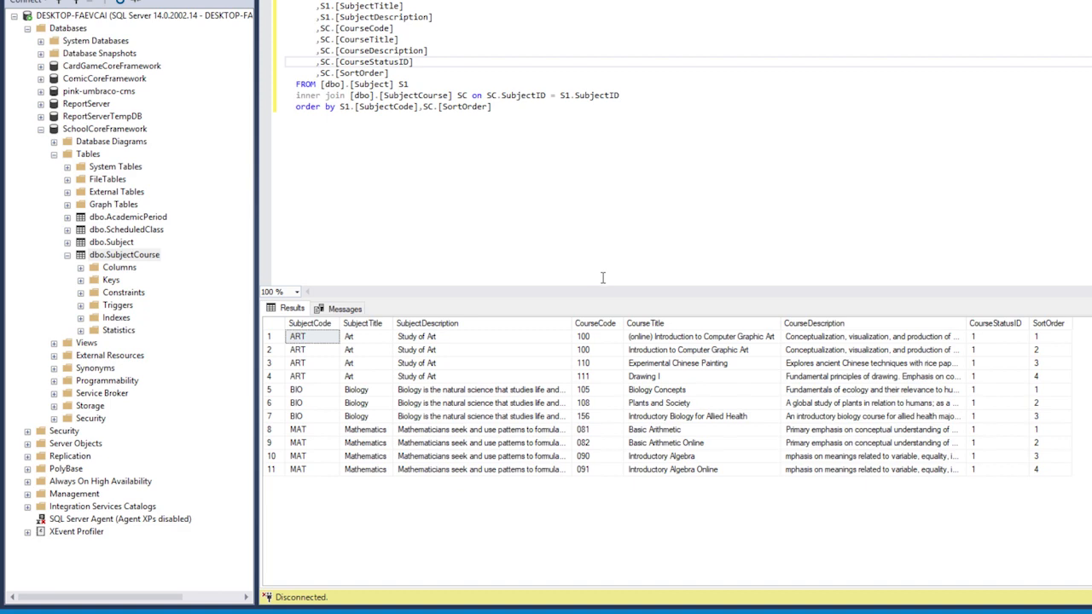
left_click(466, 46)
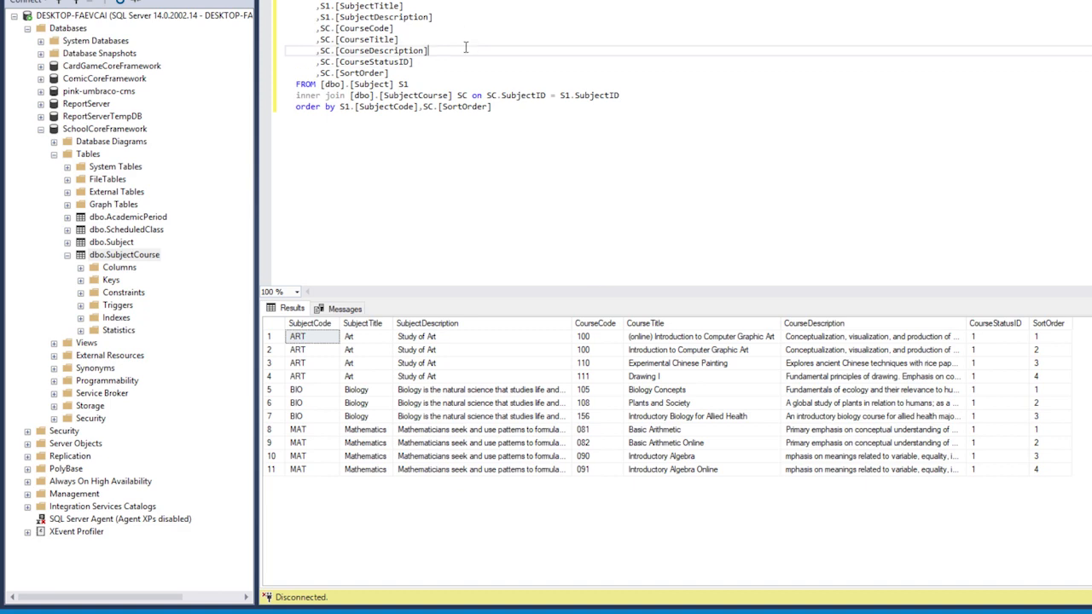
key("ctrl+a")
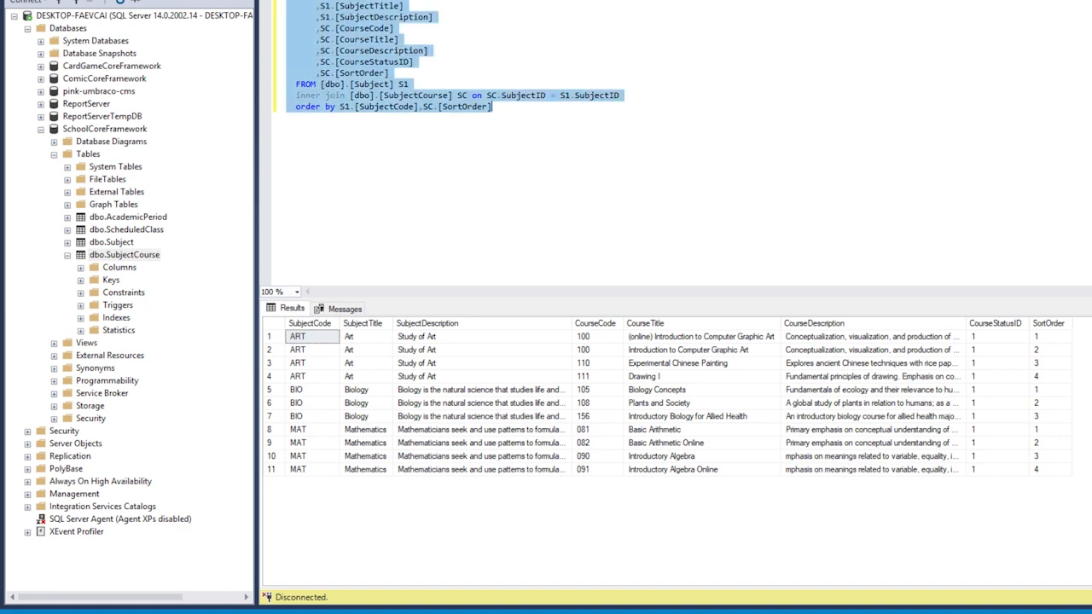
key("alt+Tab")
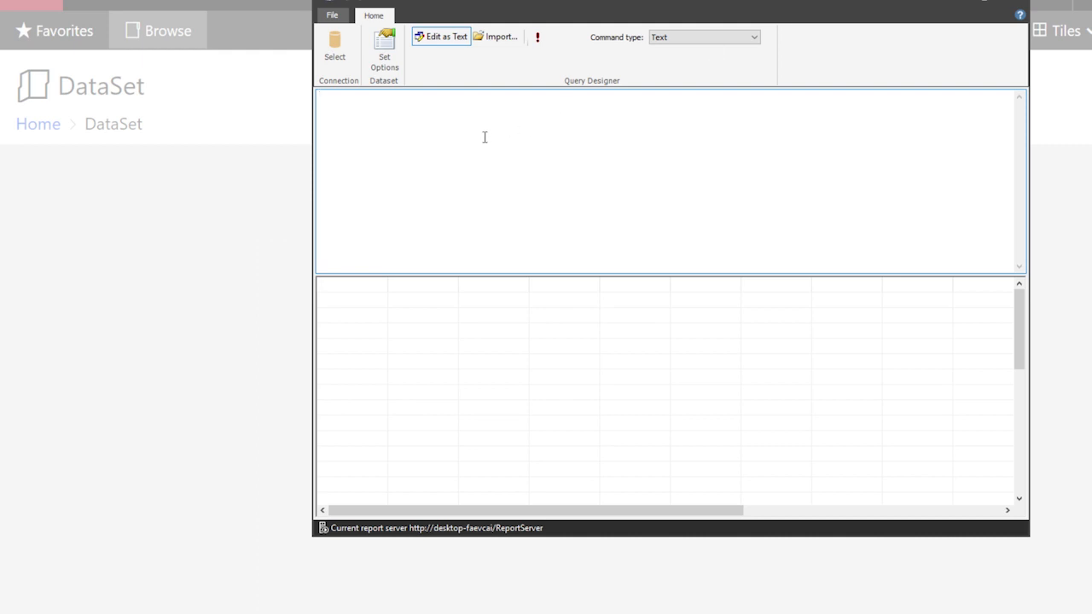
type("SELECT S1.[SubjectCode]       ,S1.[SubjectTitle]       ,S1.[SubjectDescription]           ,SC.[CourseCode]       ,SC.[CourseTitle]       ,SC.[CourseDescription]       ,SC.[CourseStatusID]       ,SC.[SortOrder]   FROM [dbo].[Subject] S1   inner join [dbo].[SubjectCourse] SC on SC.SubjectID = S1.SubjectID   order by S1.[SubjectCode],SC.[SortOrder]")
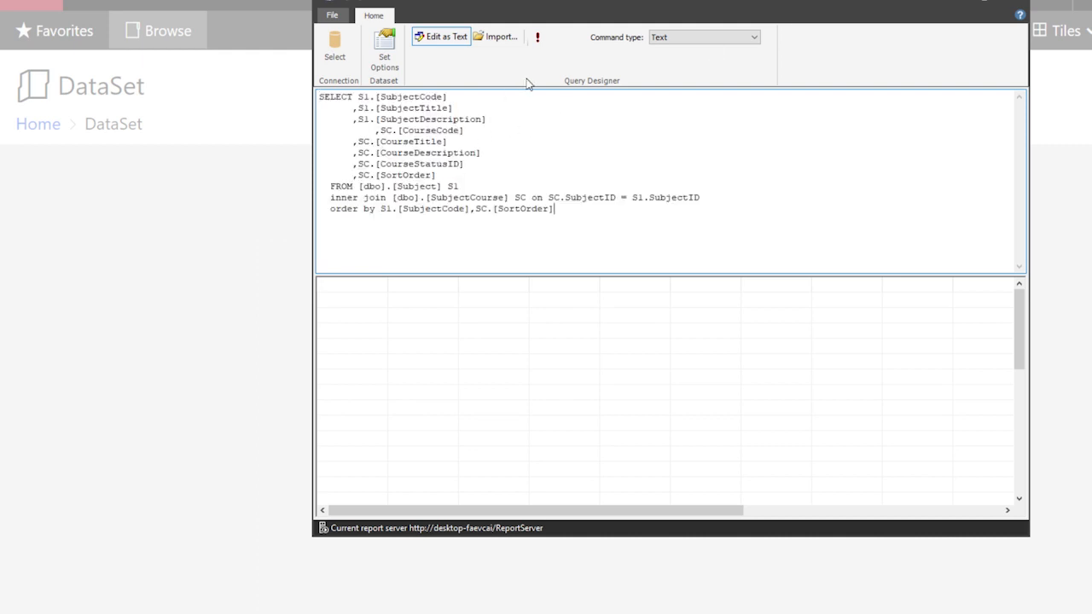
left_click(537, 44)
Save the dataset in the report server's DataSet folder under the name Subjects.
key("ctrl+s")
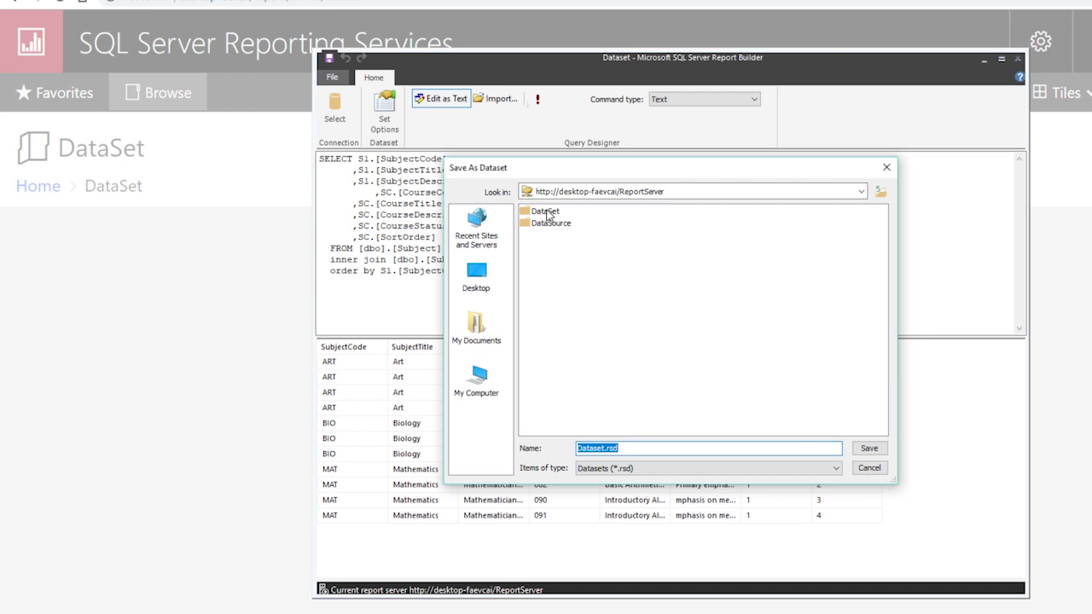
double_click(547, 213)
left_click(638, 448)
left_click_drag(638, 447, 539, 438)
type("School")
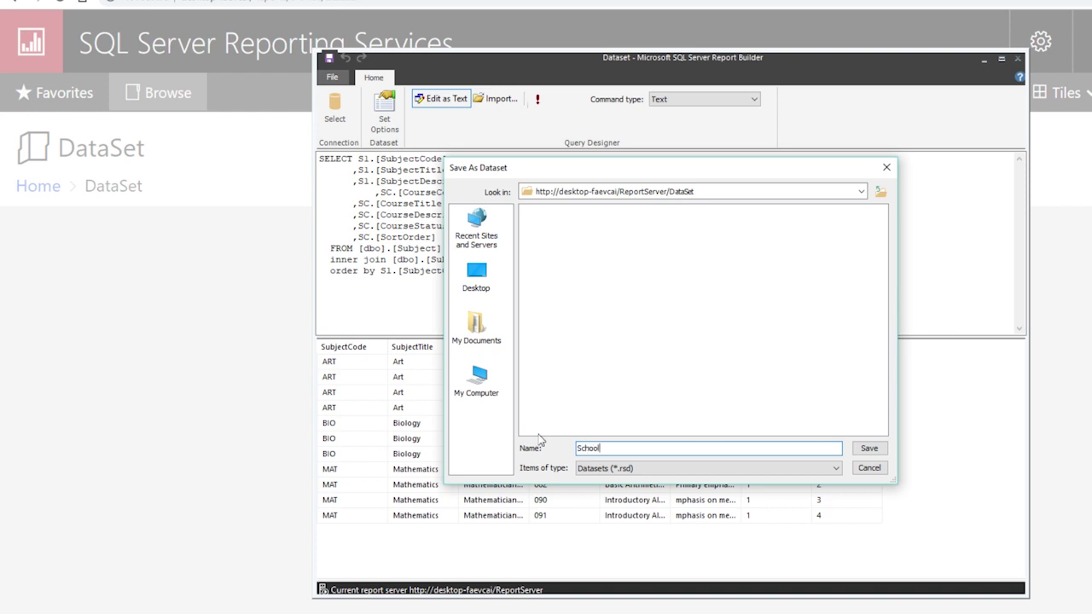
key("ctrl+a")
key("BackSpace")
type("Subjects")
left_click(868, 449)
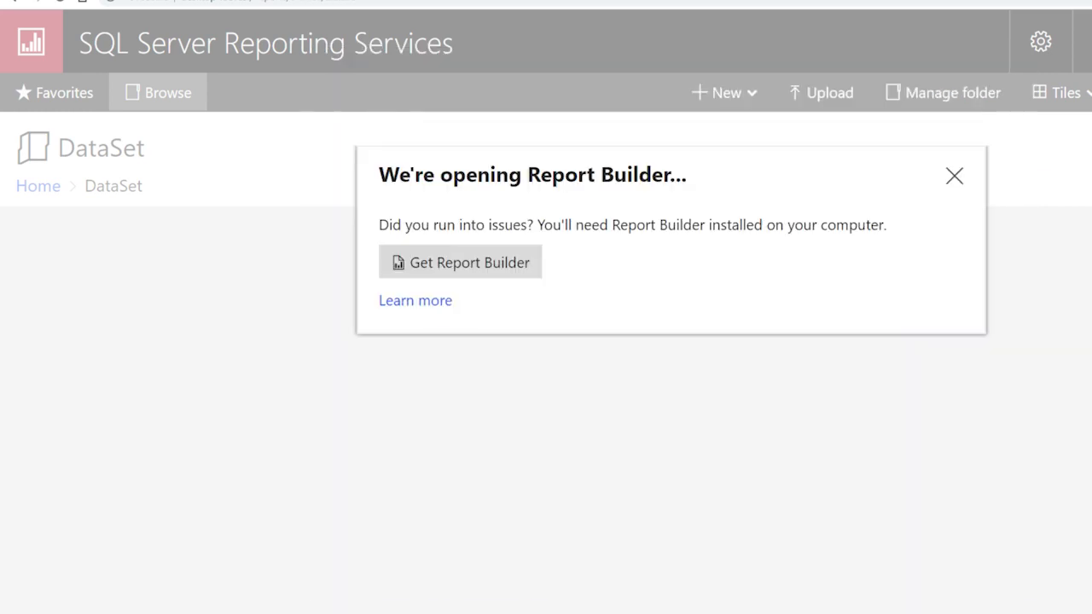
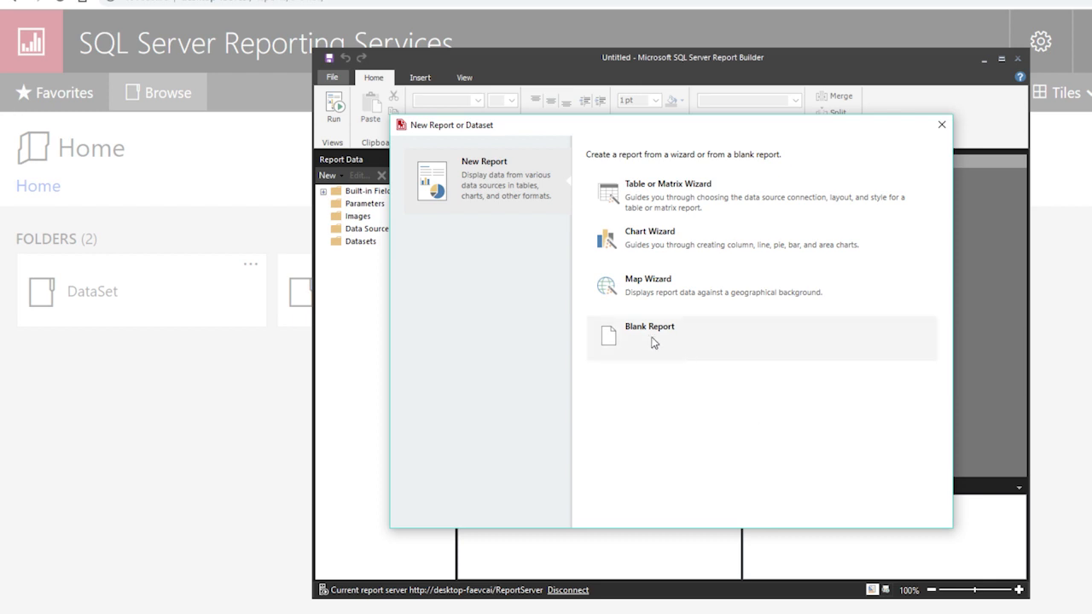
In a new blank report, add a data source using the shared Dev_DS connection and test the connection.
double_click(629, 339)
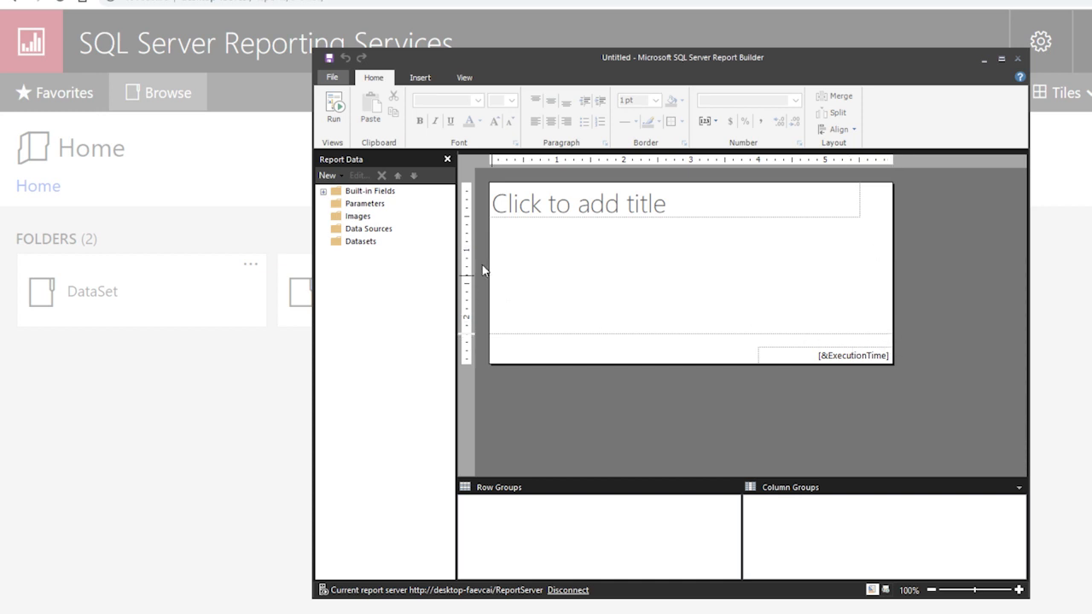
right_click(372, 231)
left_click(425, 240)
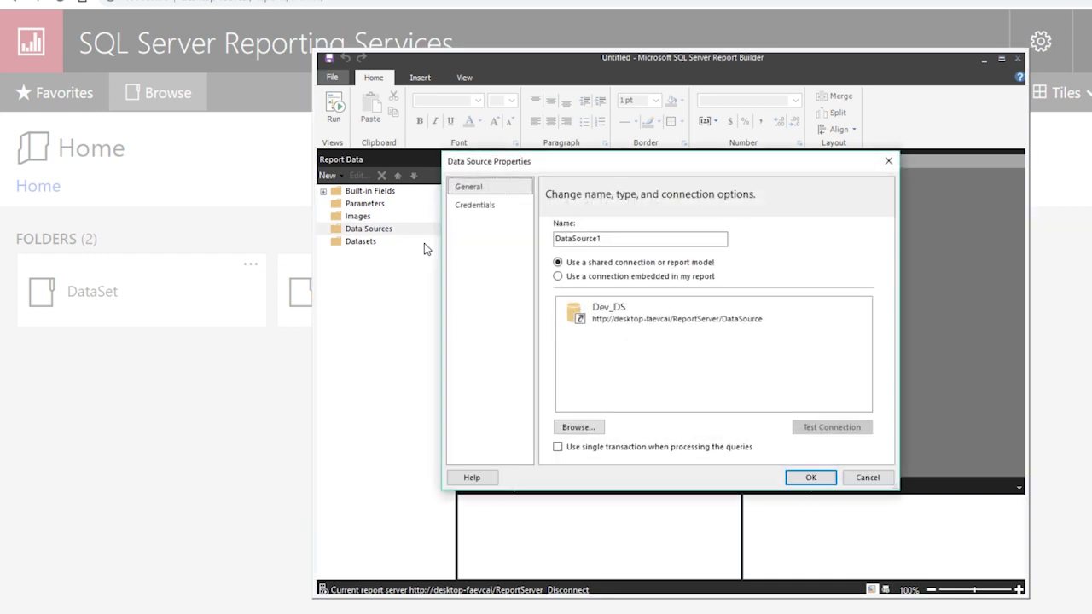
left_click(645, 318)
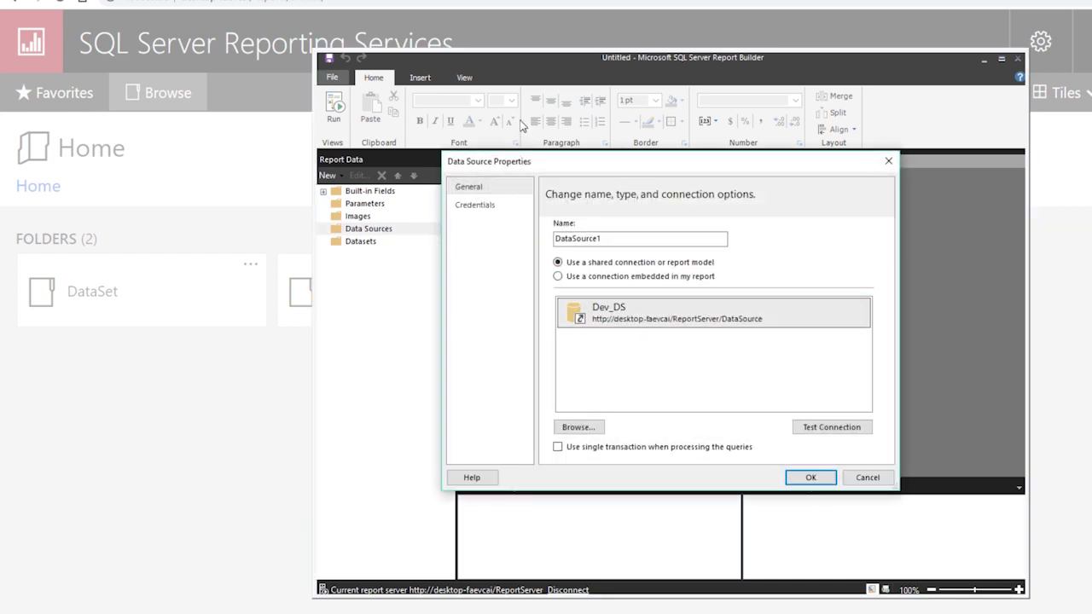
left_click(844, 427)
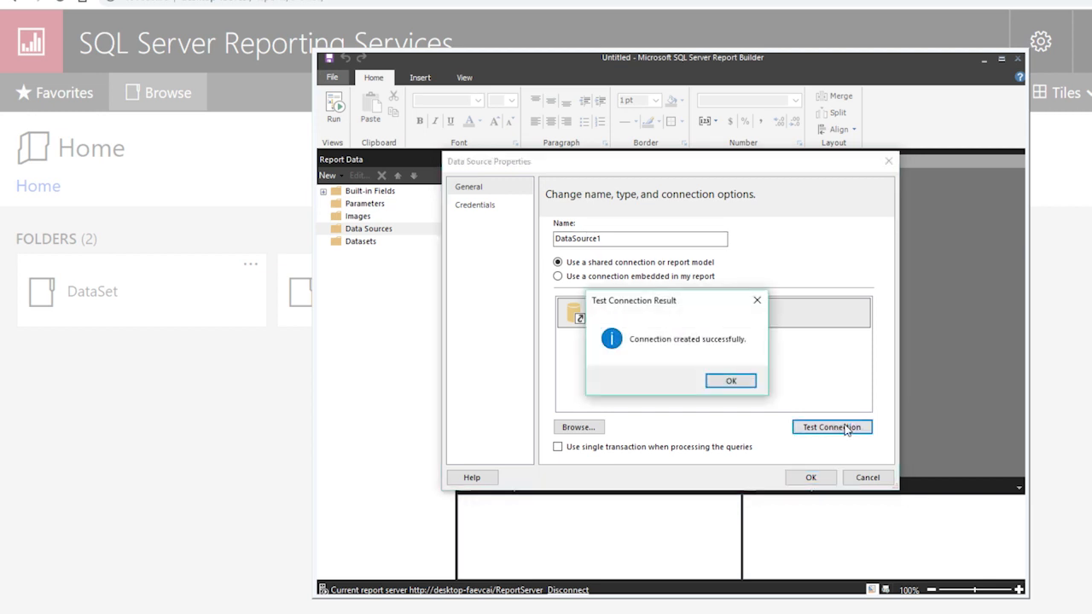
left_click(737, 380)
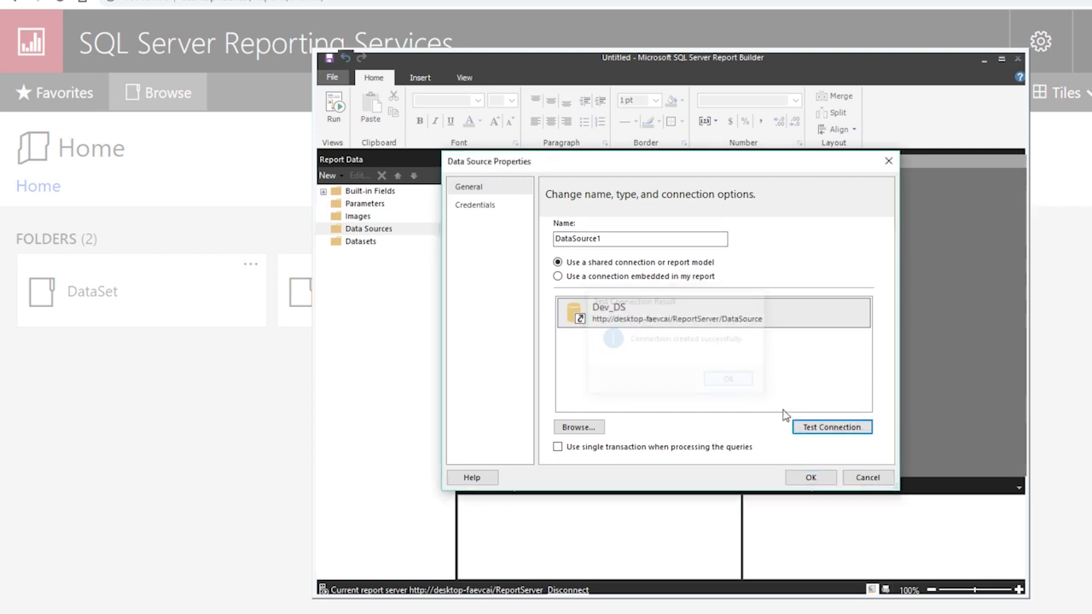
left_click(810, 477)
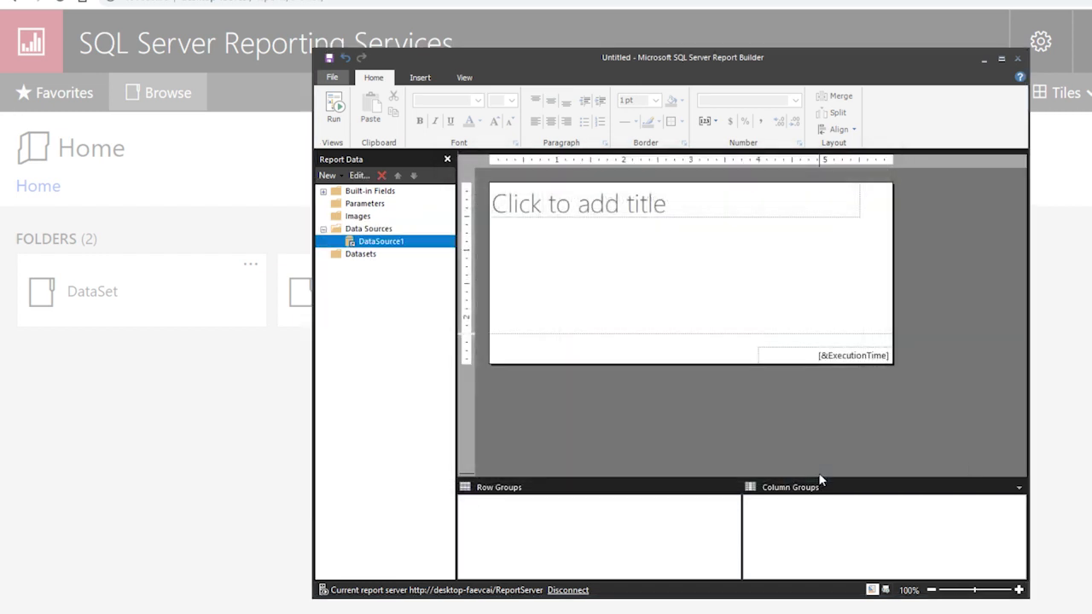
Add the shared Subjects dataset from the DataSet folder to the report and name it Subjects.
right_click(361, 254)
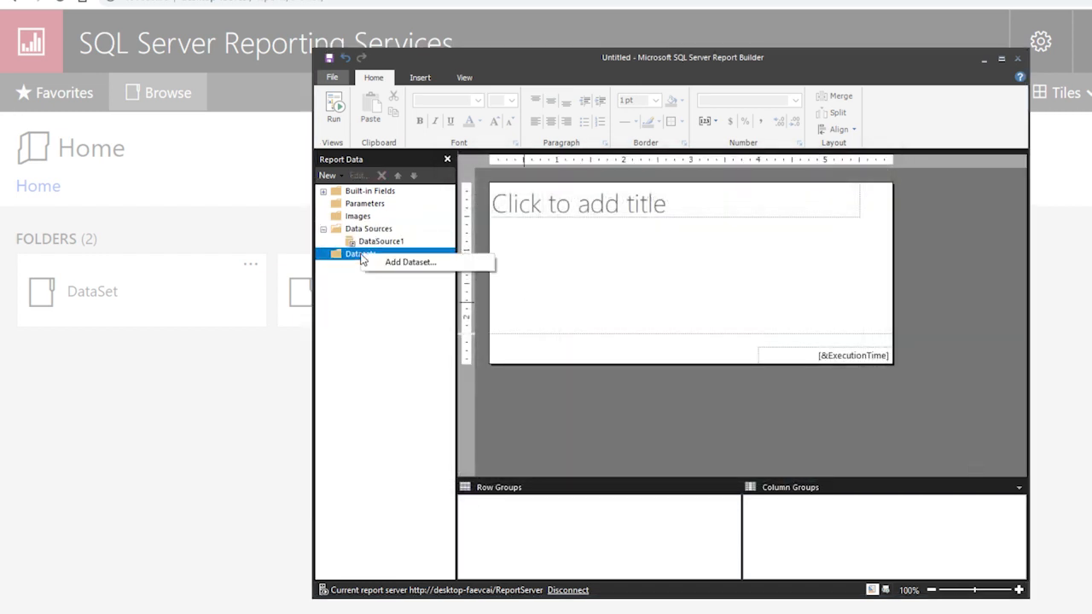
left_click(408, 263)
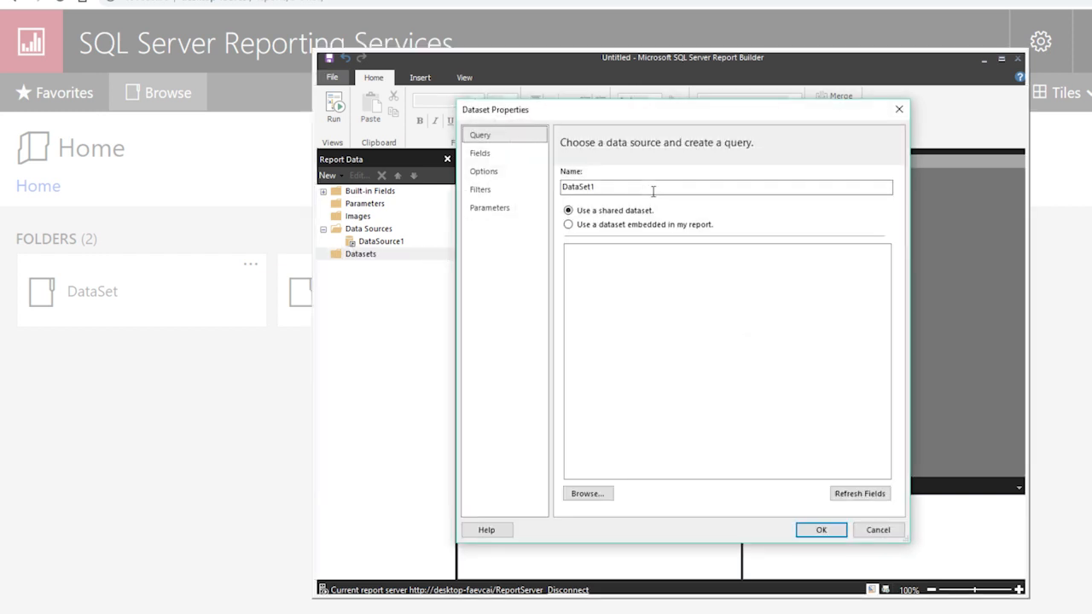
left_click(578, 499)
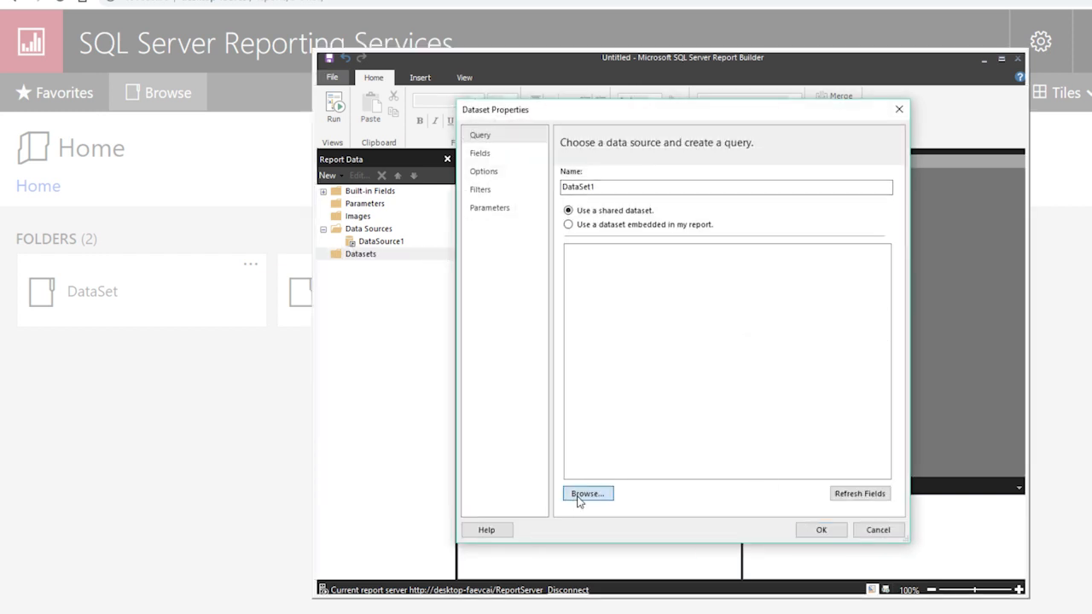
left_click(485, 212)
double_click(485, 212)
double_click(486, 212)
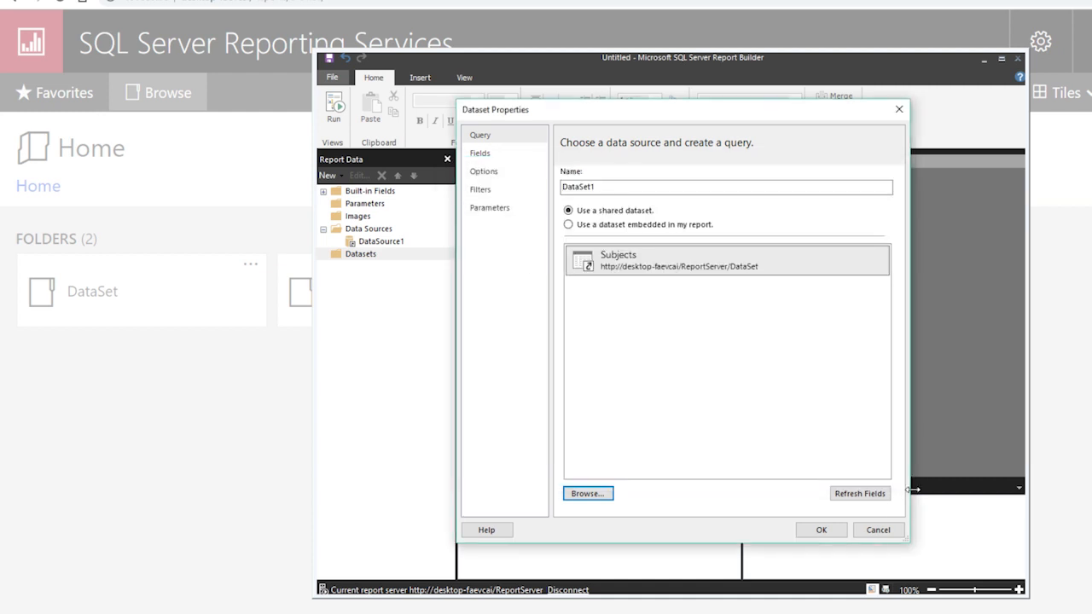
double_click(609, 187)
type("SU")
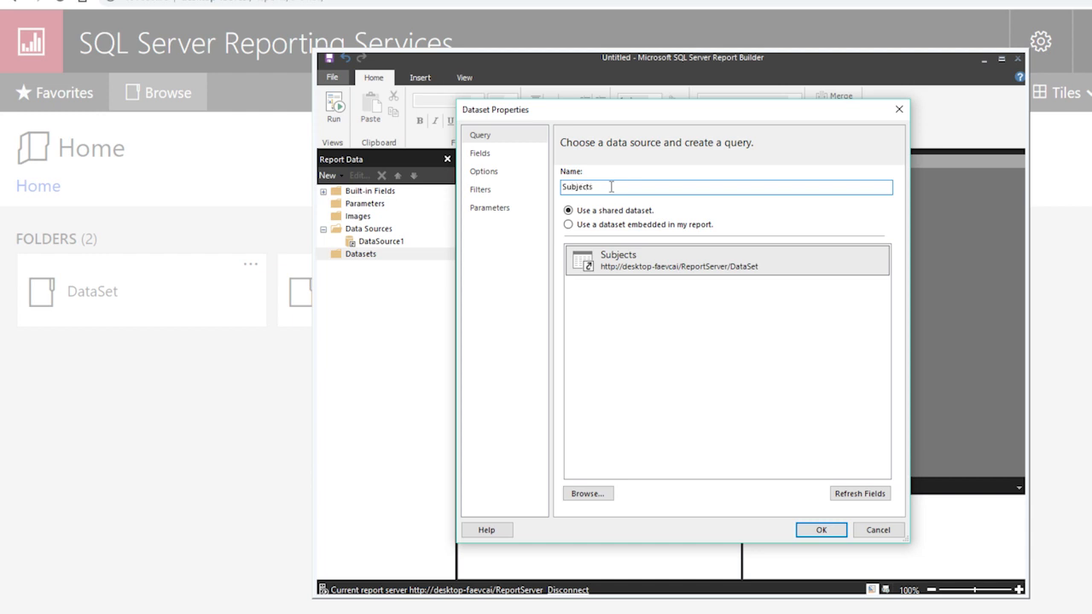
left_click(831, 529)
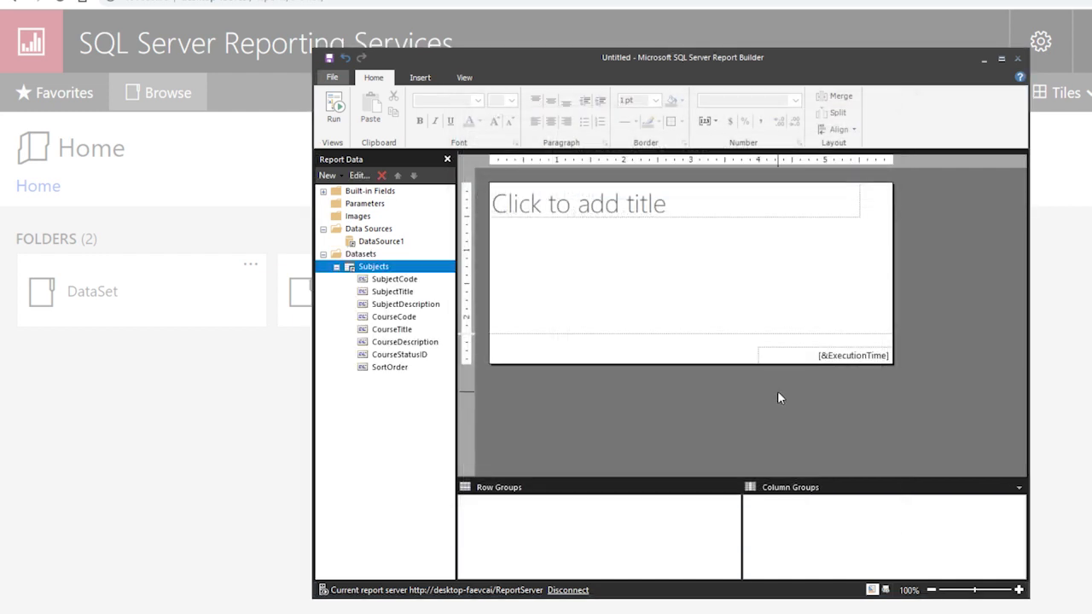
Insert an empty table data region in the report body below the title, spanning a bit over half the page width.
left_click(418, 78)
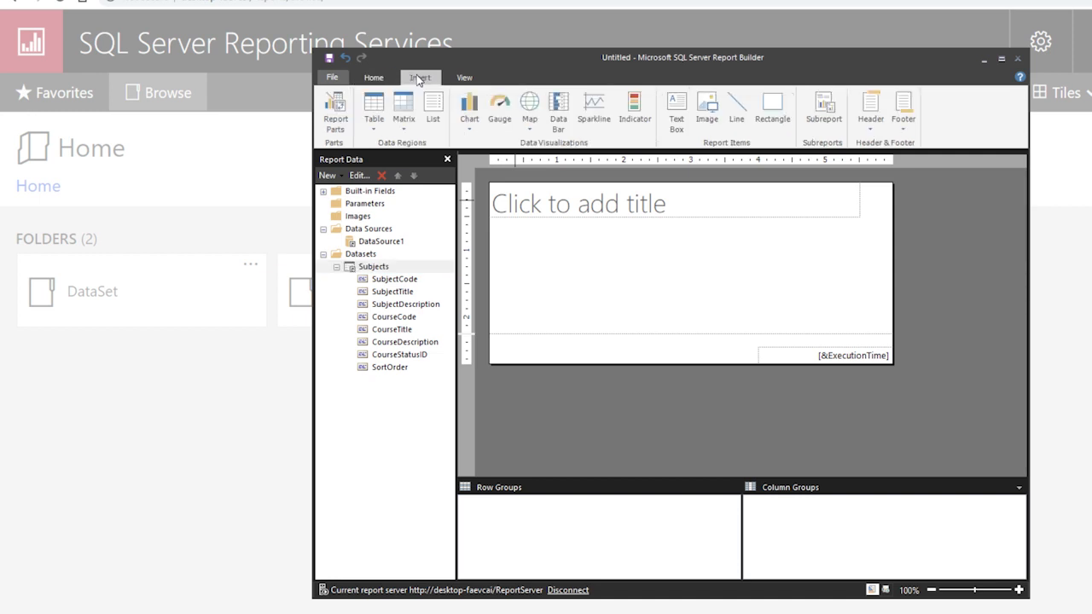
left_click(375, 125)
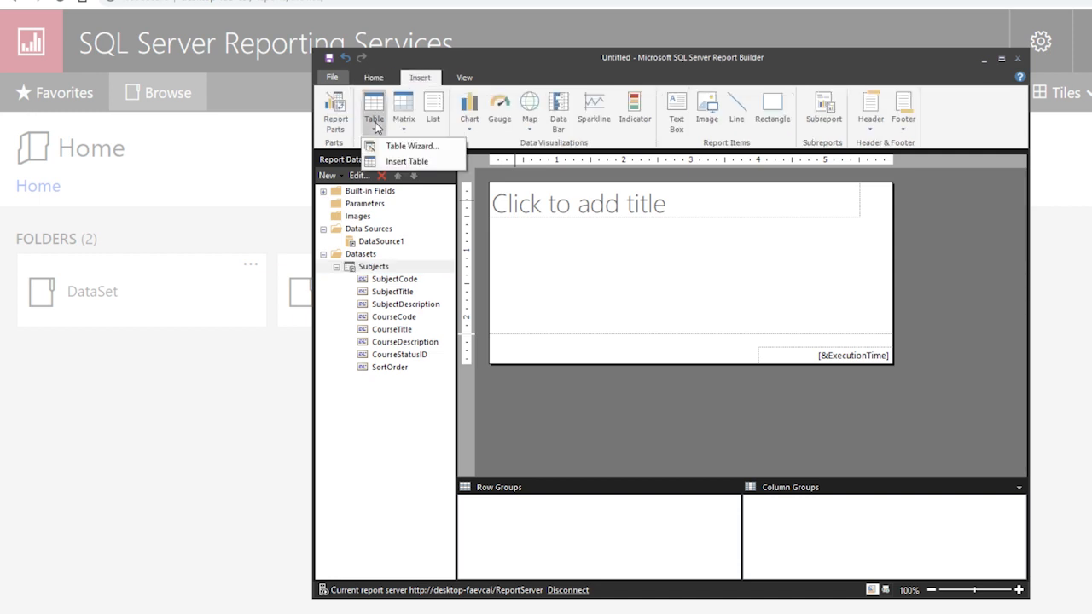
left_click(416, 162)
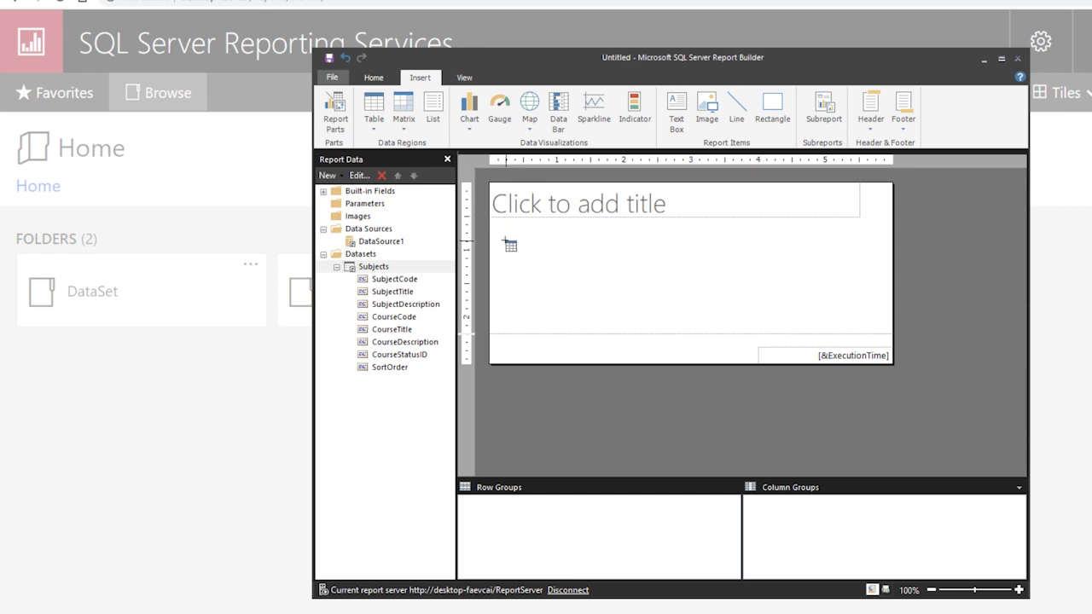
left_click_drag(506, 241, 732, 286)
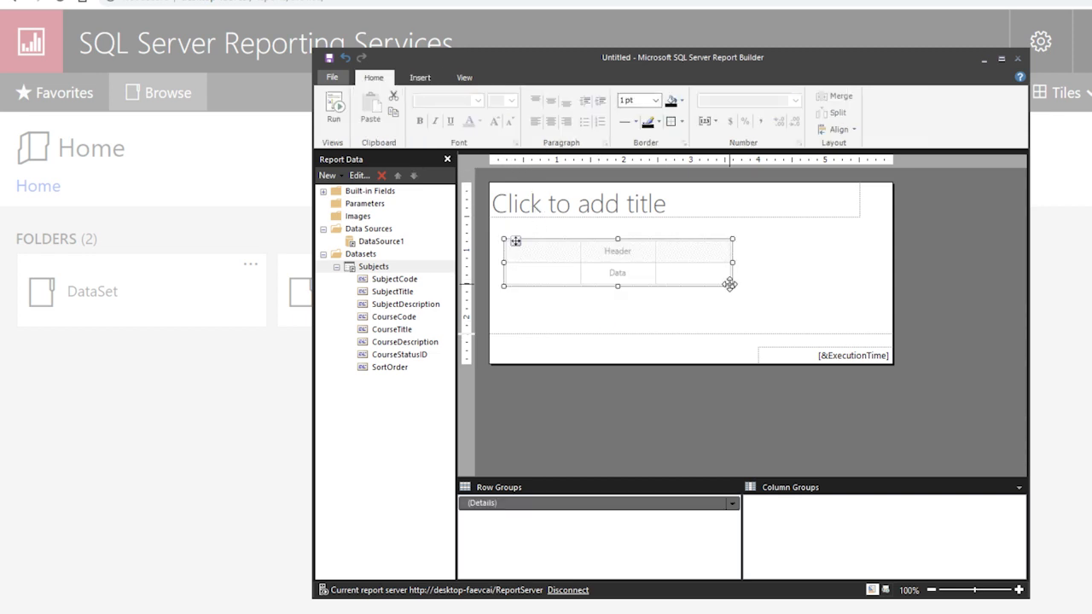
Add a page header to the report and move the title text box from the body into it.
right_click(858, 243)
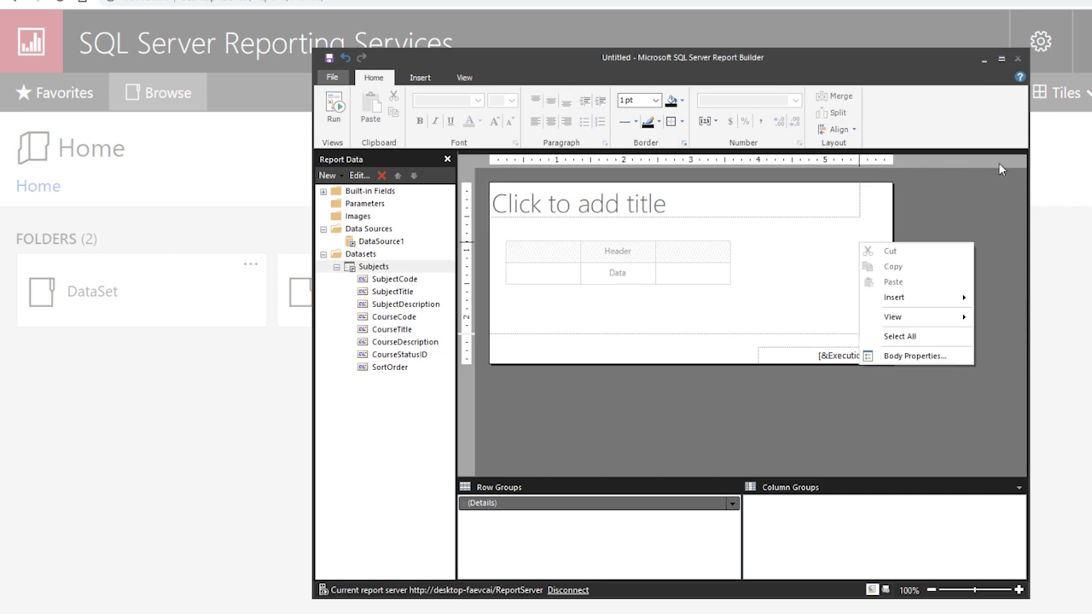
right_click(916, 208)
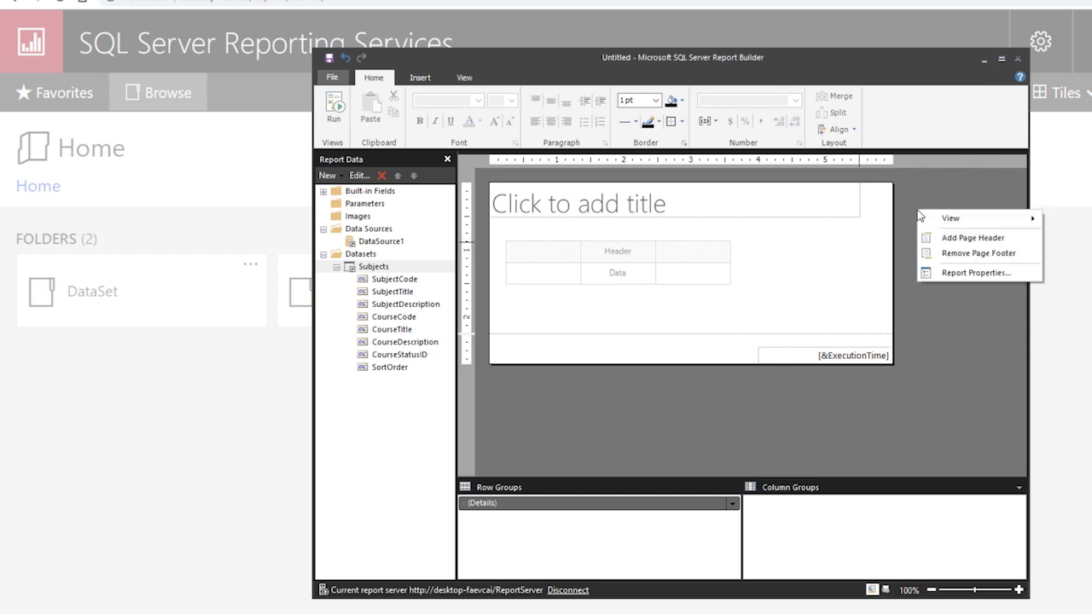
left_click(973, 238)
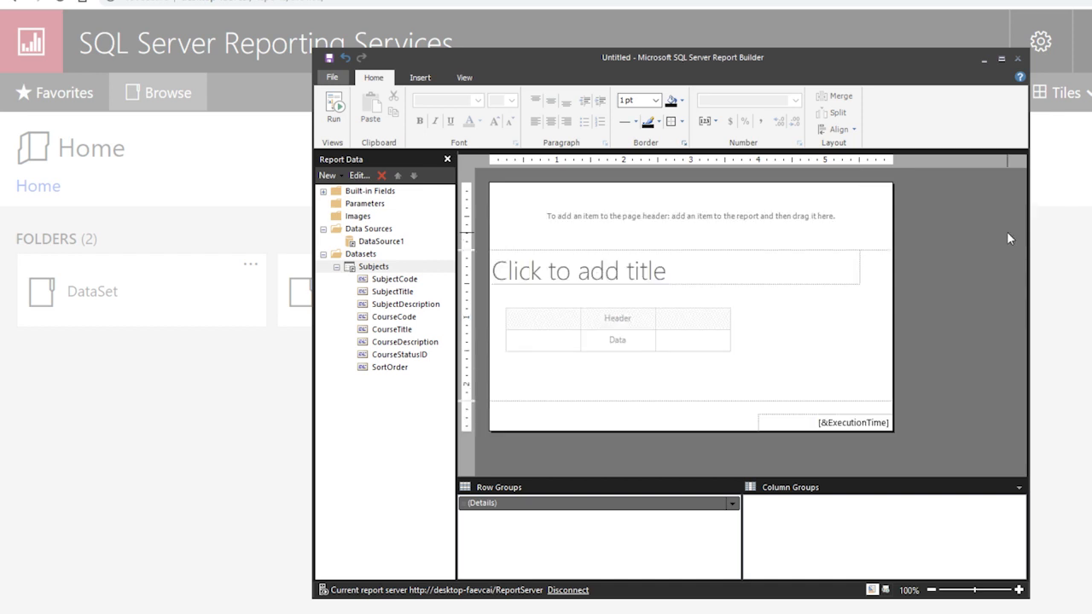
left_click(501, 278)
left_click_drag(500, 250, 511, 236)
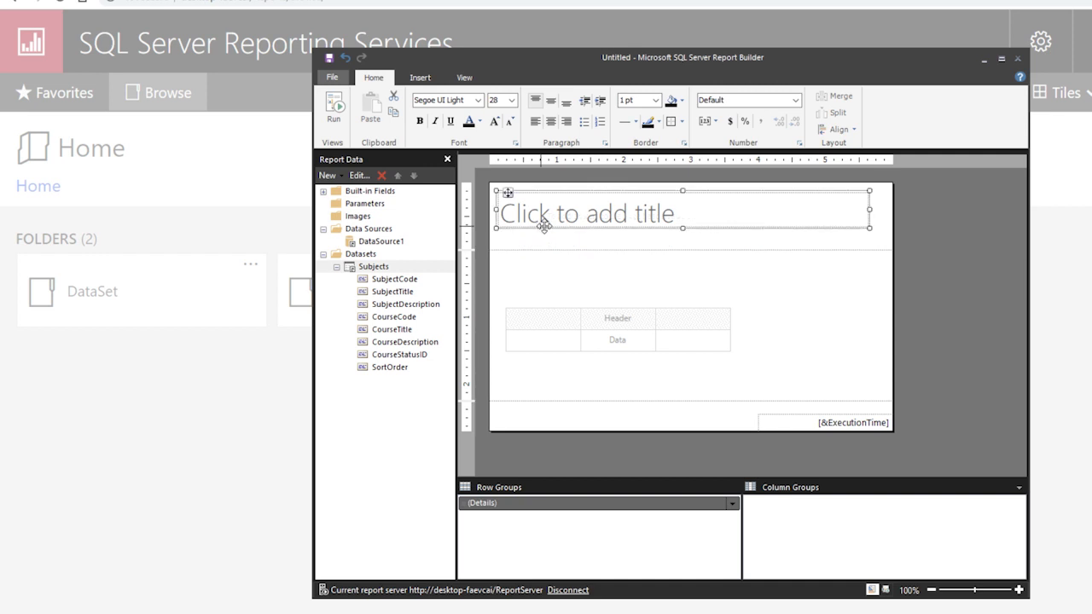
Set the title text in the page header to "Subjects And Courses".
left_click(604, 210)
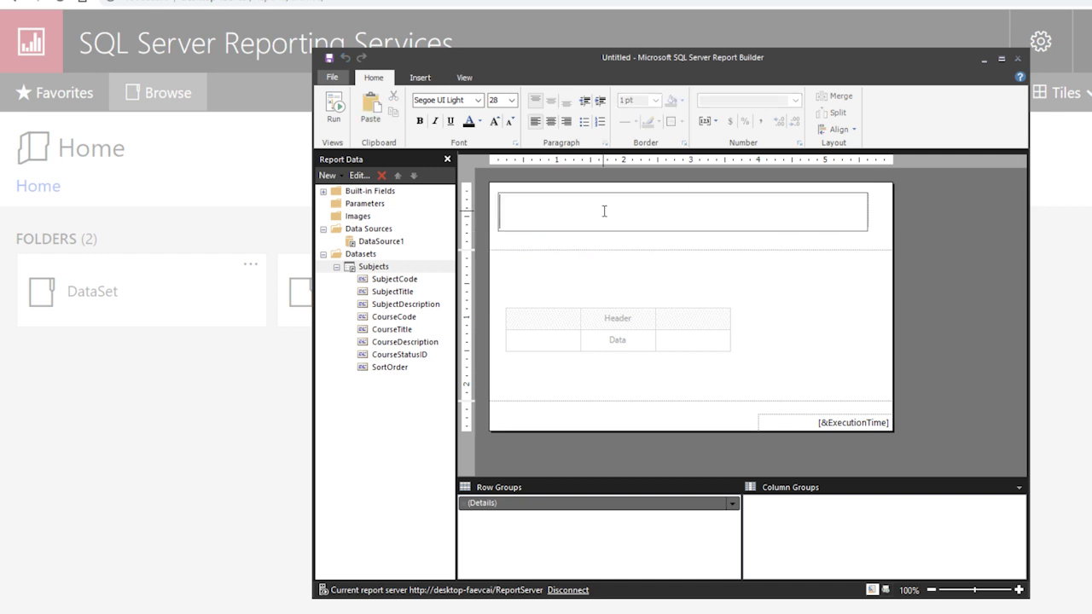
type("Subjects")
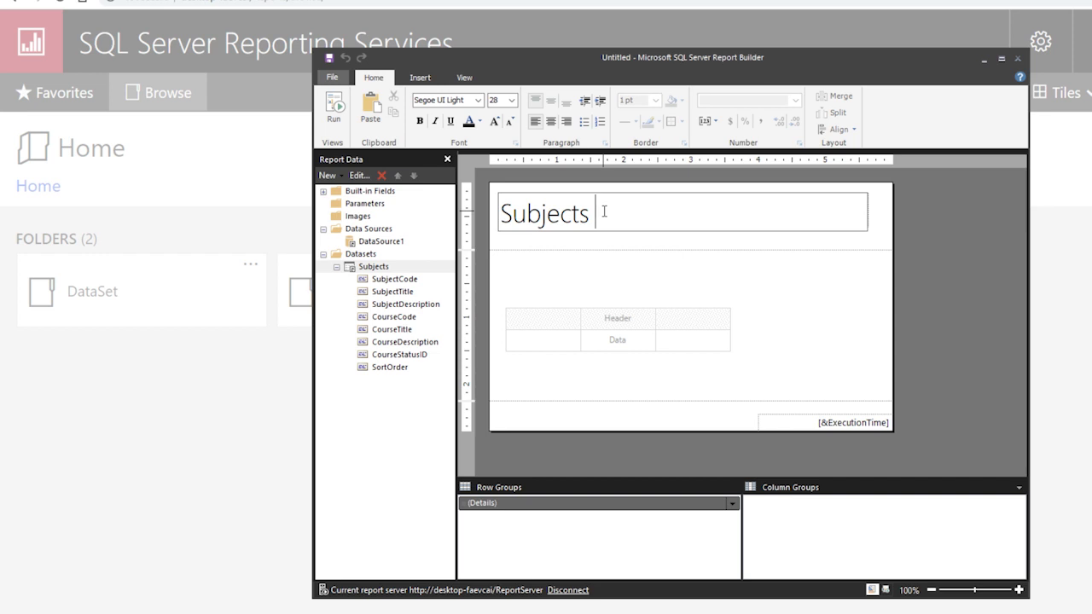
type(" And Classes")
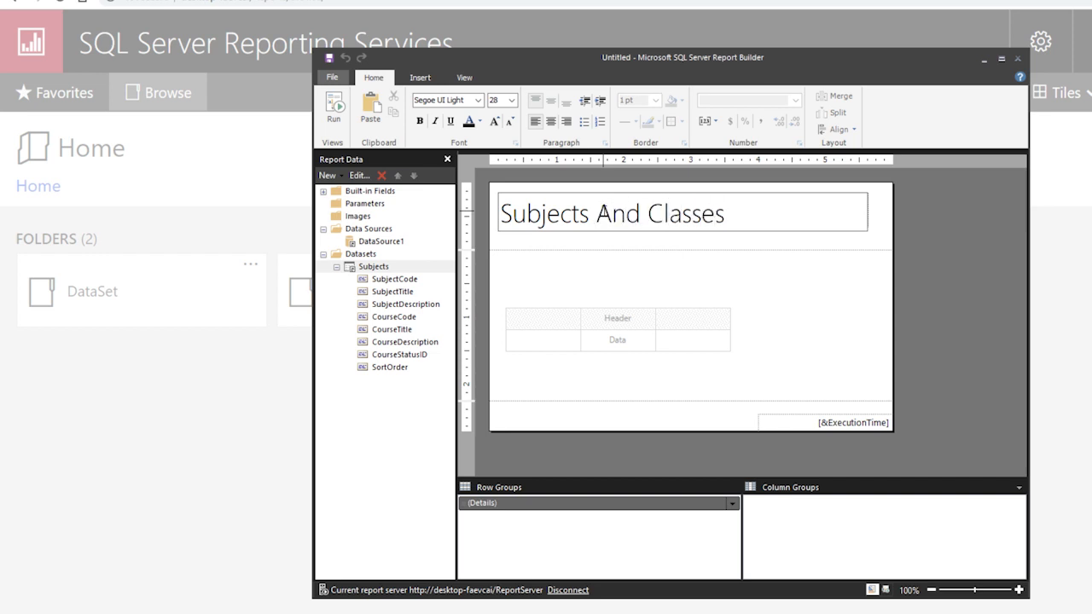
key("BackSpace")
key("BackSpace")
key("BackSpace")
key("BackSpace")
key("BackSpace")
key("BackSpace")
type("ourses")
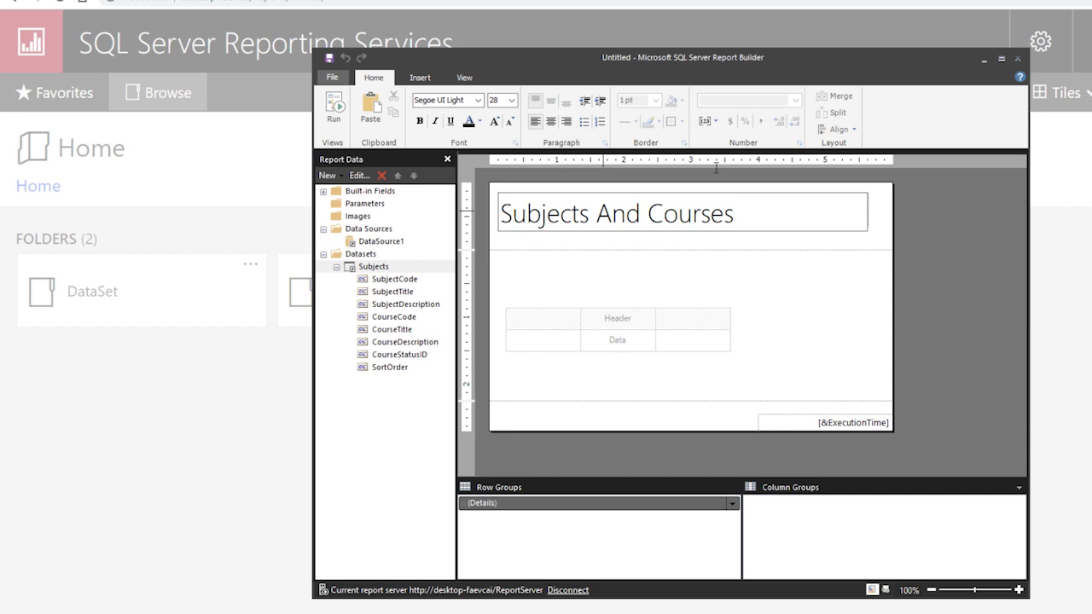
left_click(564, 270)
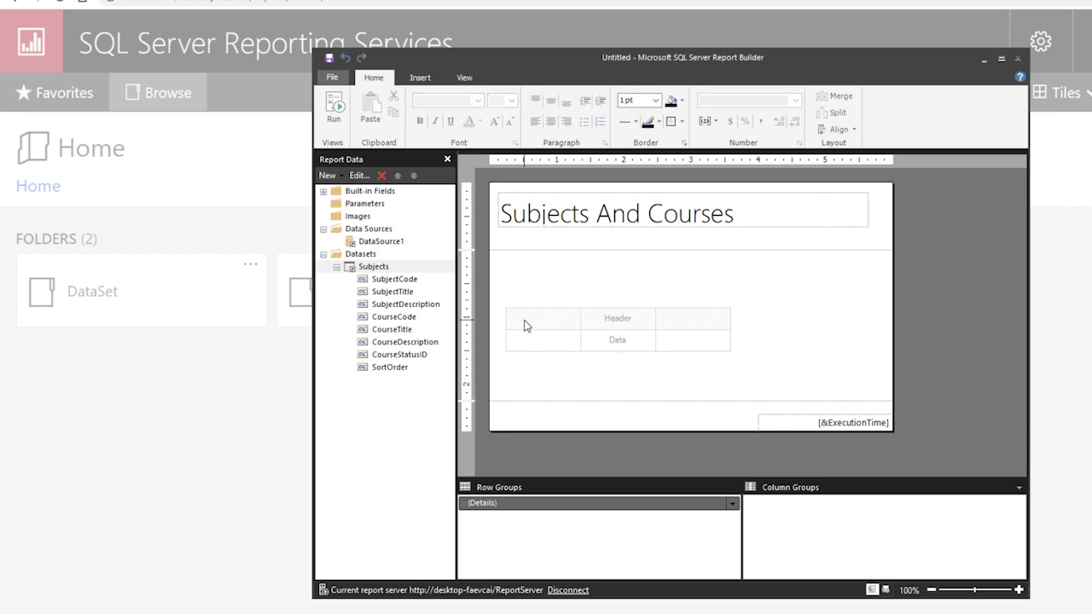
Move the empty table up to the start of the report body, aligned with the title's left edge.
left_click(524, 321)
left_click(503, 305)
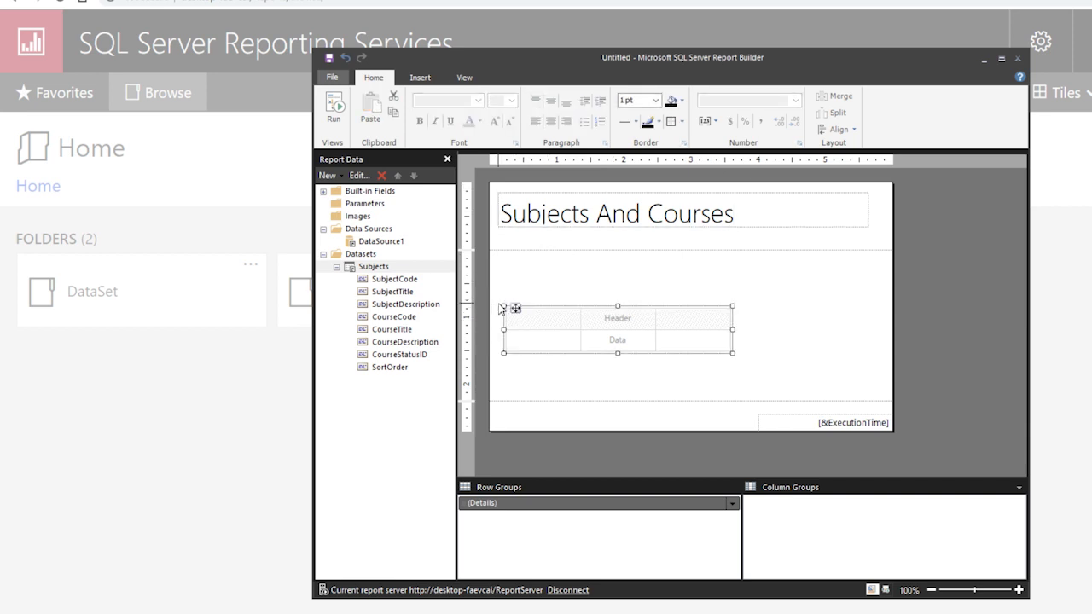
left_click_drag(513, 307, 507, 265)
left_click(586, 372)
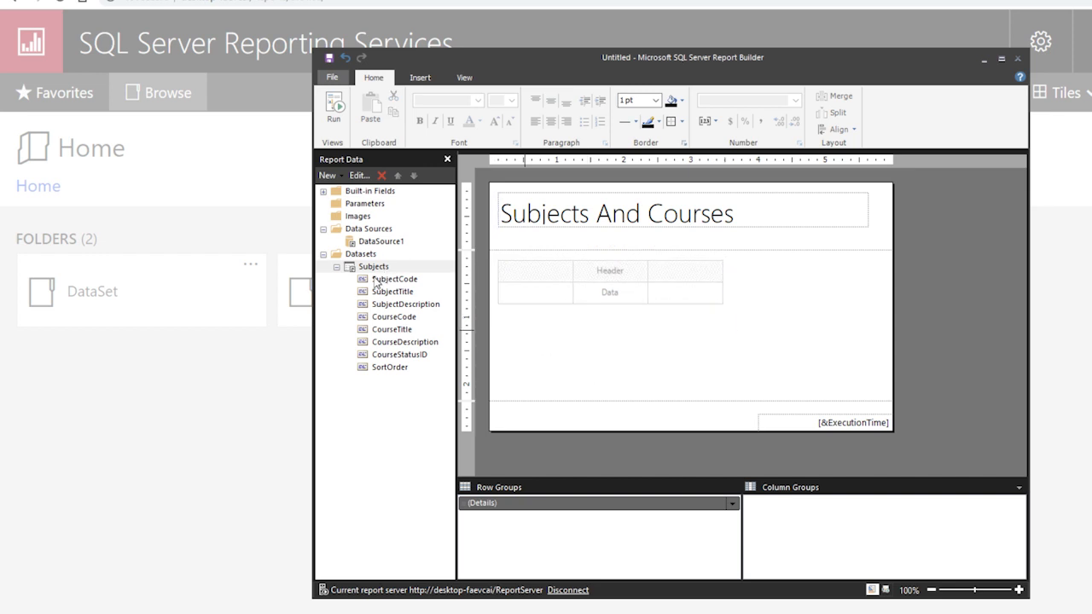
Fill the table columns with the SubjectCode, SubjectTitle, SubjectDescription, CourseCode, CourseTitle and CourseDescription fields, maximizing the report window along the way.
left_click_drag(374, 283, 549, 277)
left_click_drag(403, 306, 640, 276)
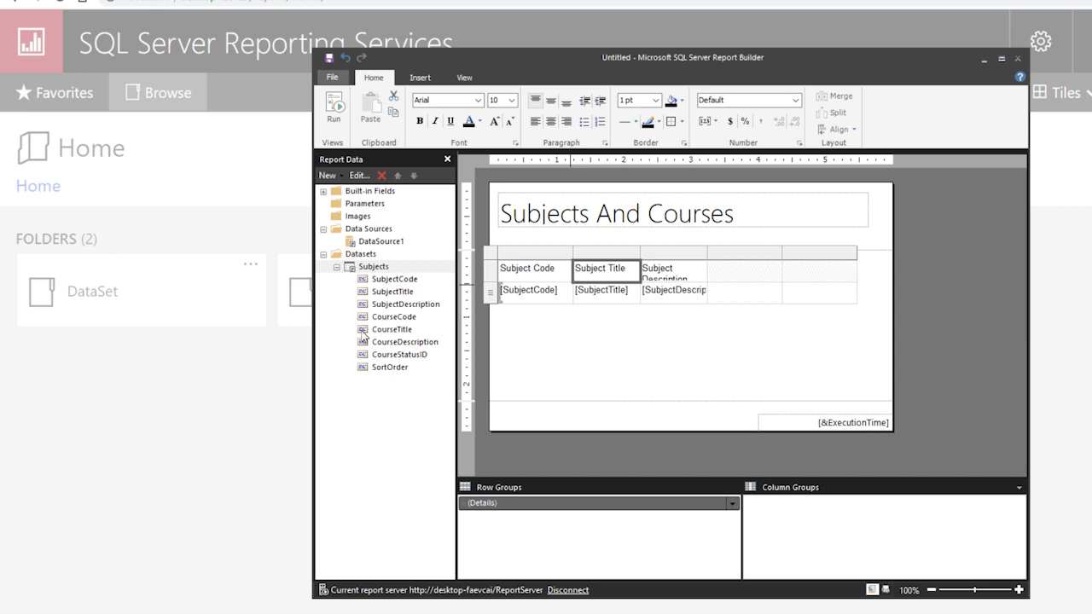
left_click_drag(365, 328, 723, 274)
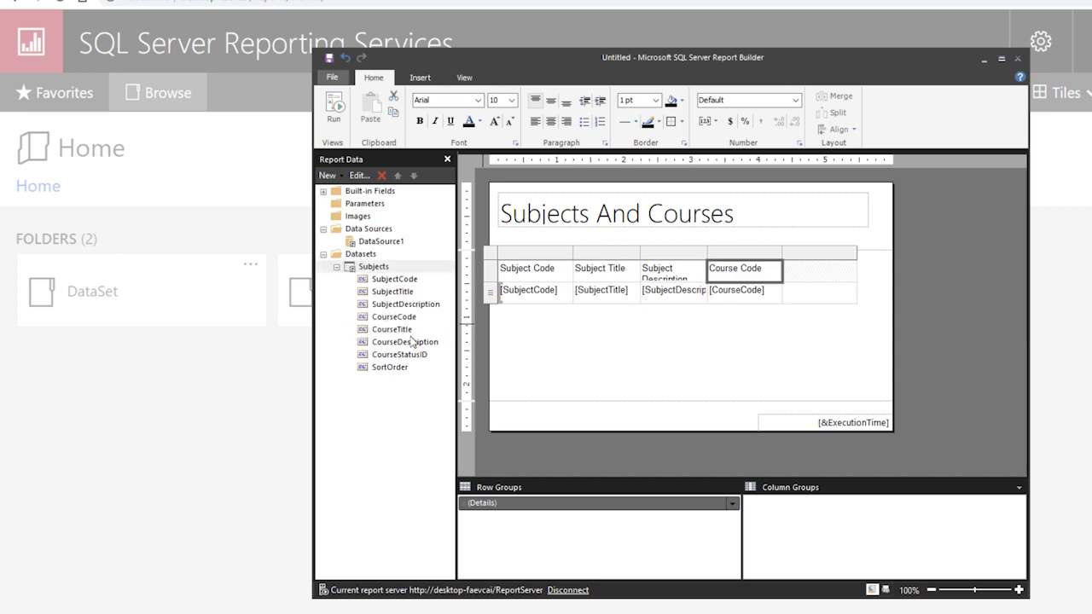
left_click_drag(366, 333, 780, 285)
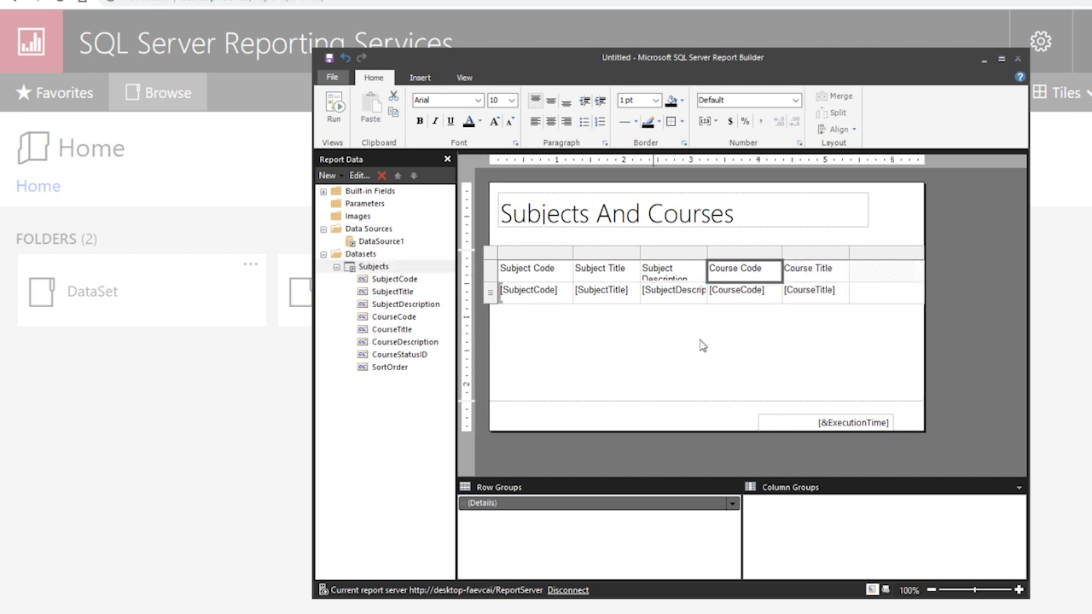
double_click(839, 64)
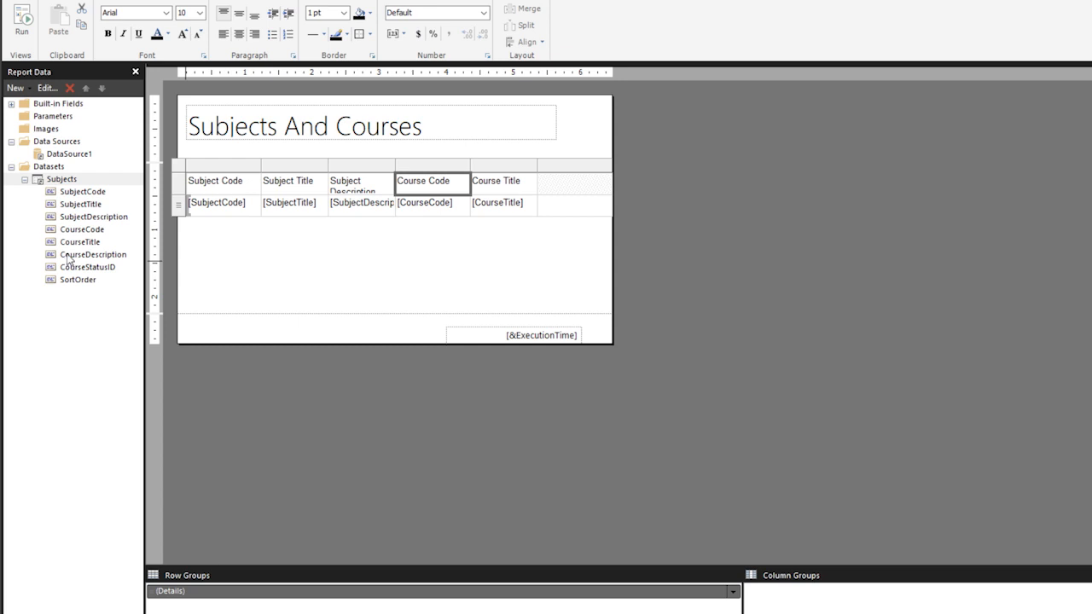
left_click_drag(68, 258, 519, 207)
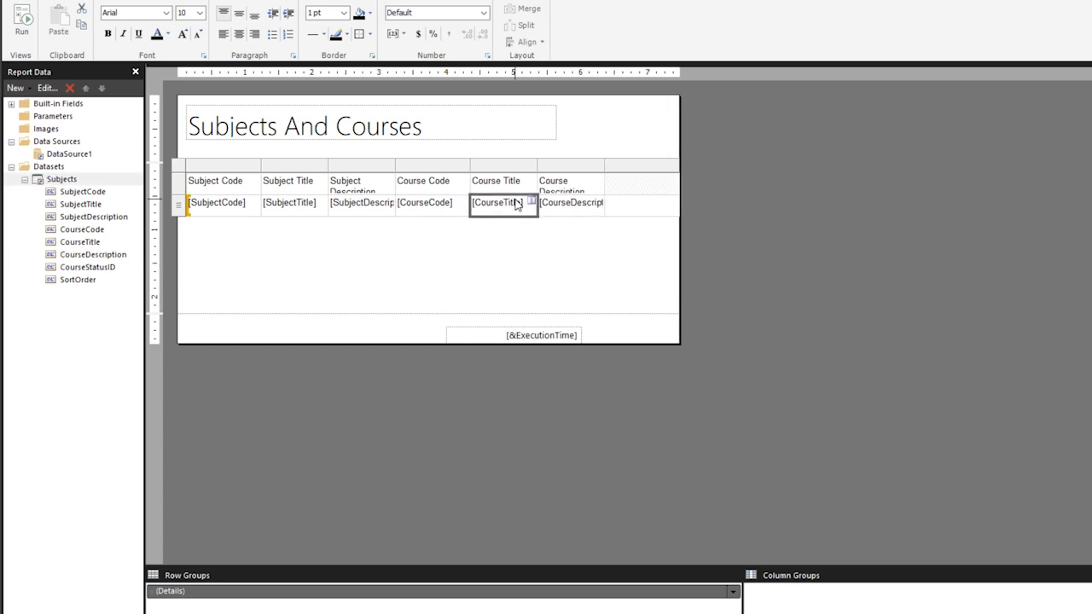
Delete the table's empty last column and shrink the report body's height to end just below the table.
right_click(631, 178)
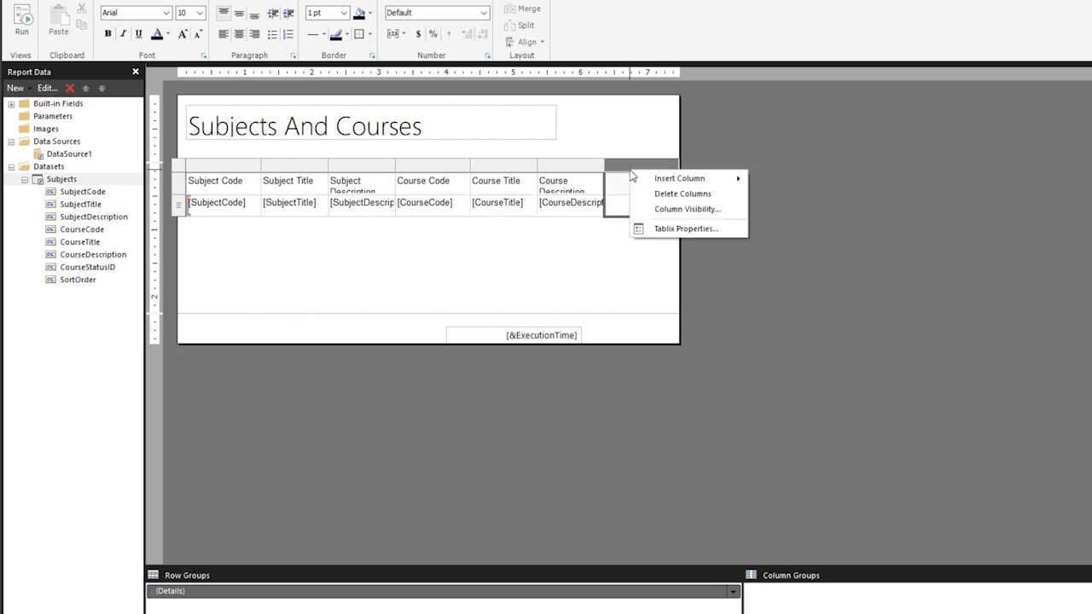
left_click(676, 194)
left_click(529, 267)
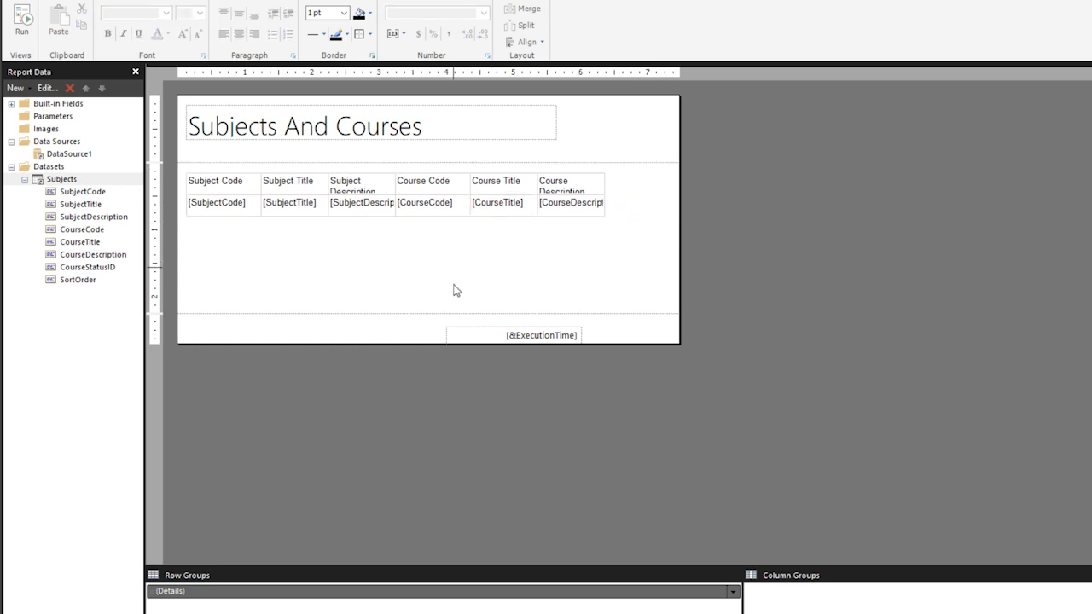
left_click_drag(381, 313, 402, 226)
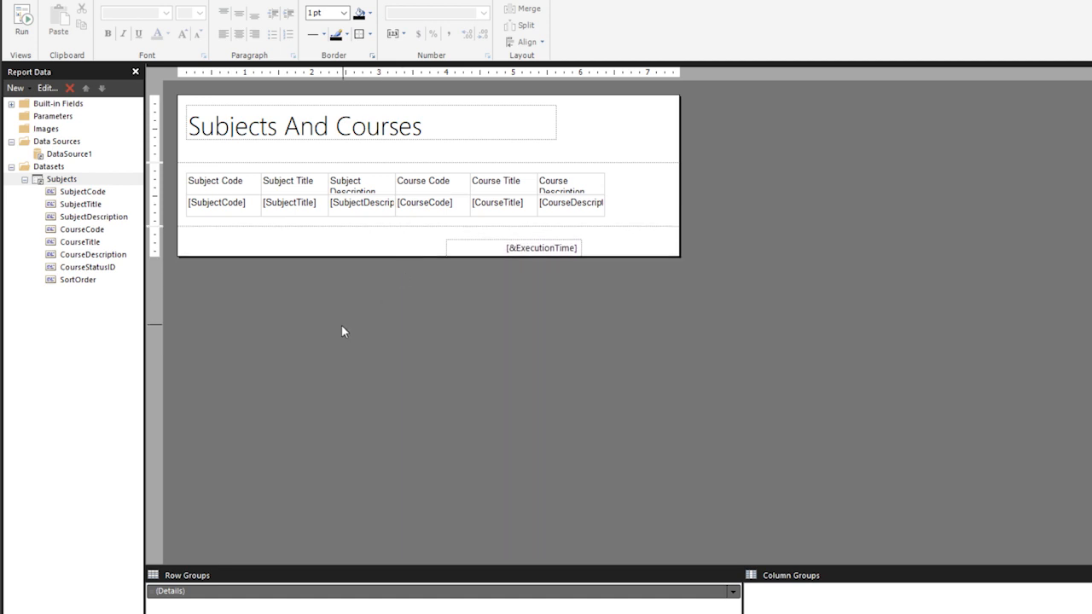
Run the report, look through its subject and course rows, and return to the design view.
left_click(23, 19)
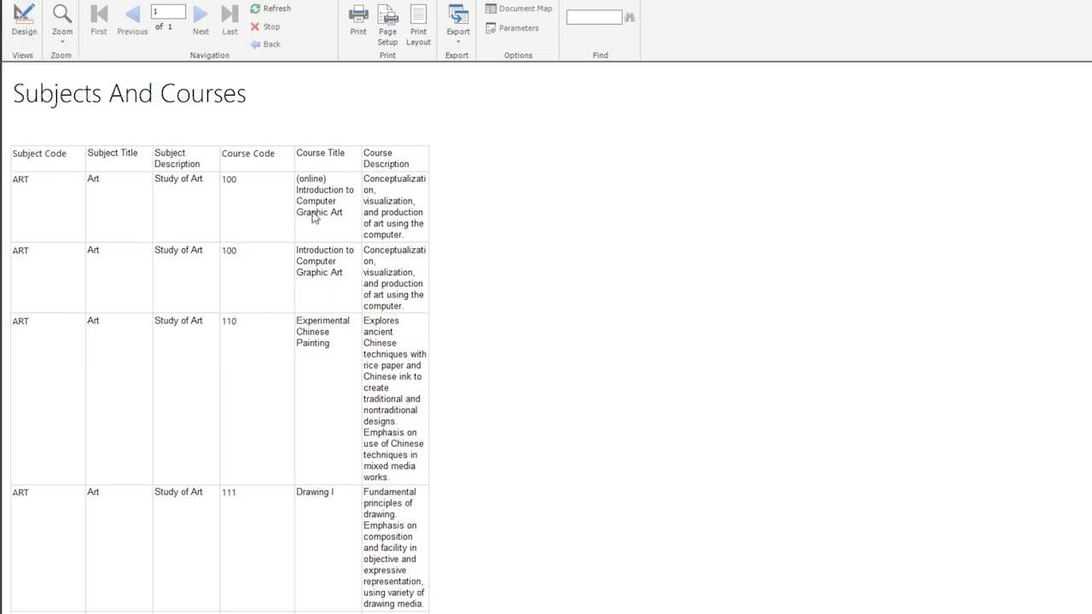
scroll(280, 329, "down", 10)
scroll(277, 360, "down", 12)
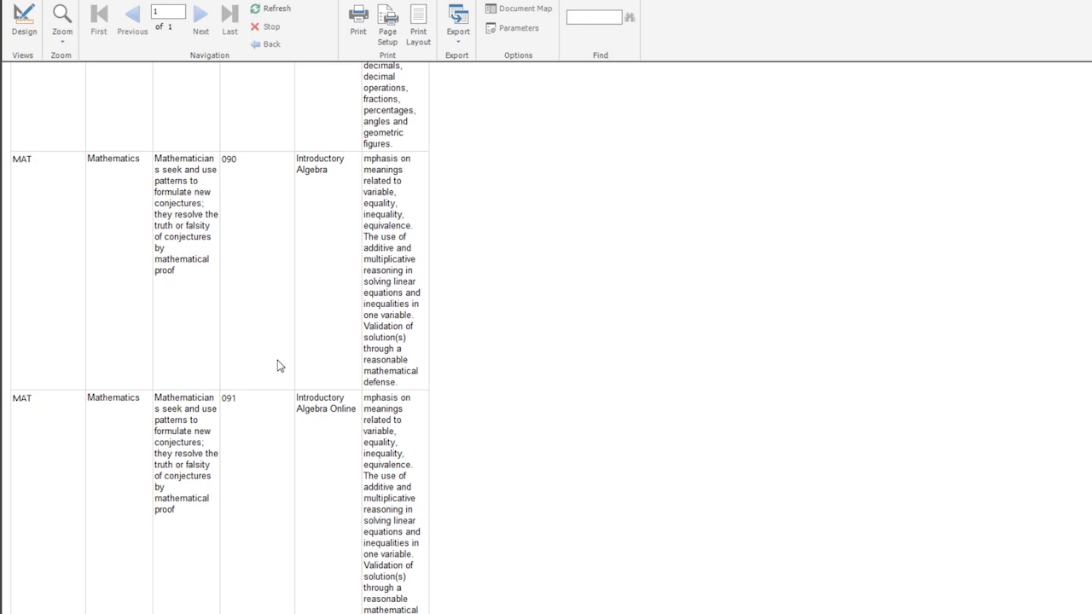
scroll(277, 365, "up", 12)
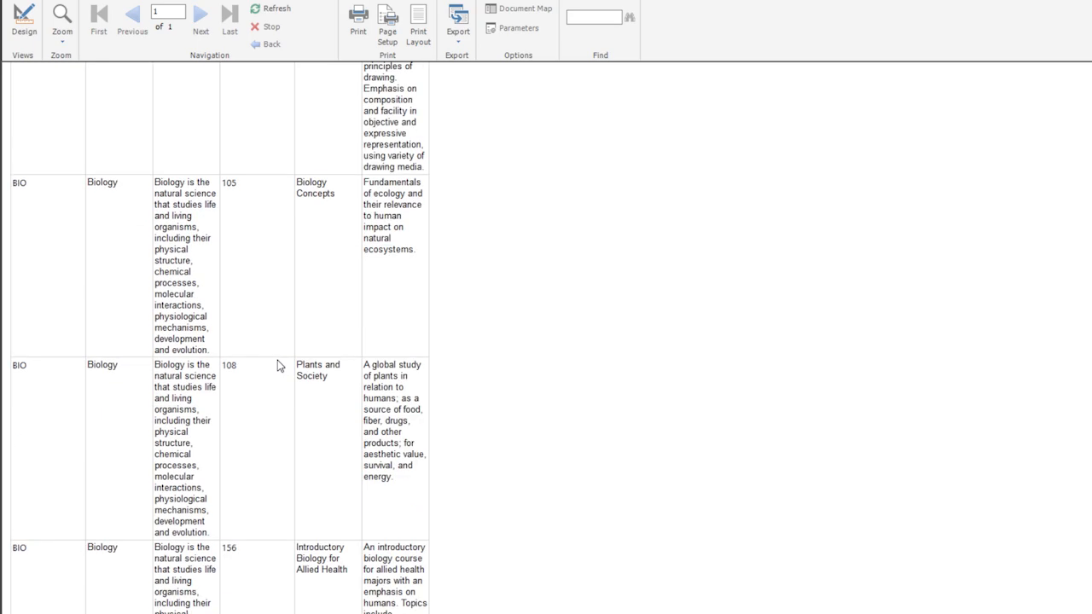
scroll(277, 365, "up", 8)
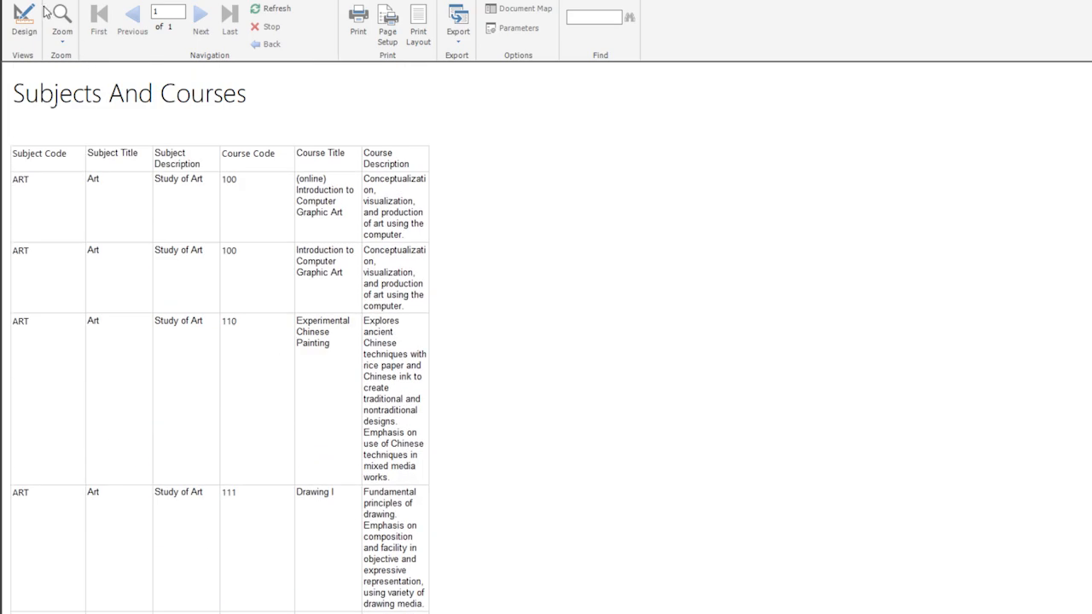
left_click(23, 26)
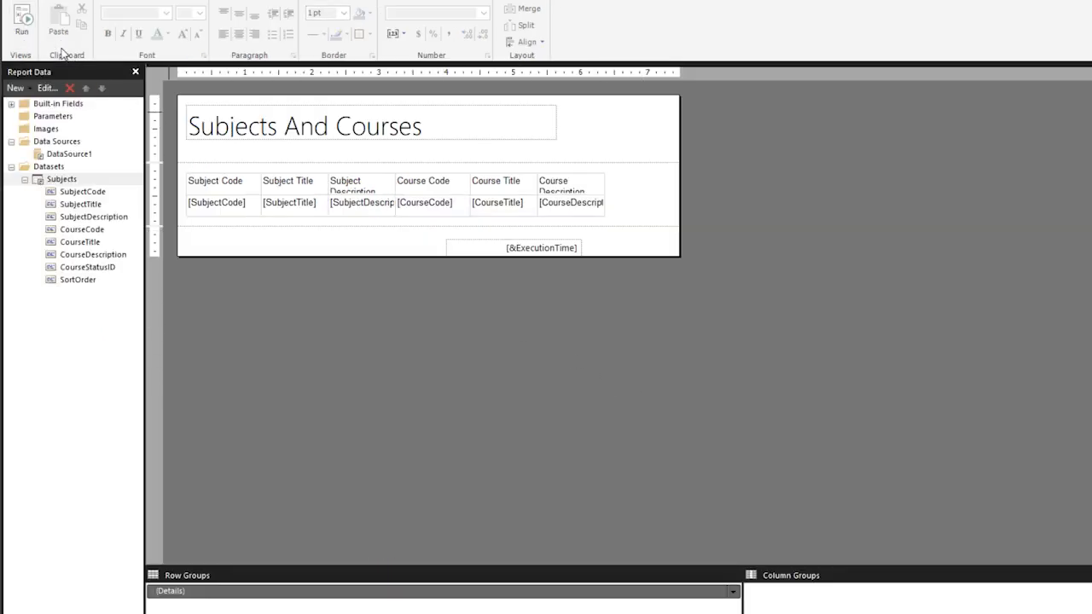
Run the report again to review its export formats and print layout, and return to the design view.
left_click(23, 22)
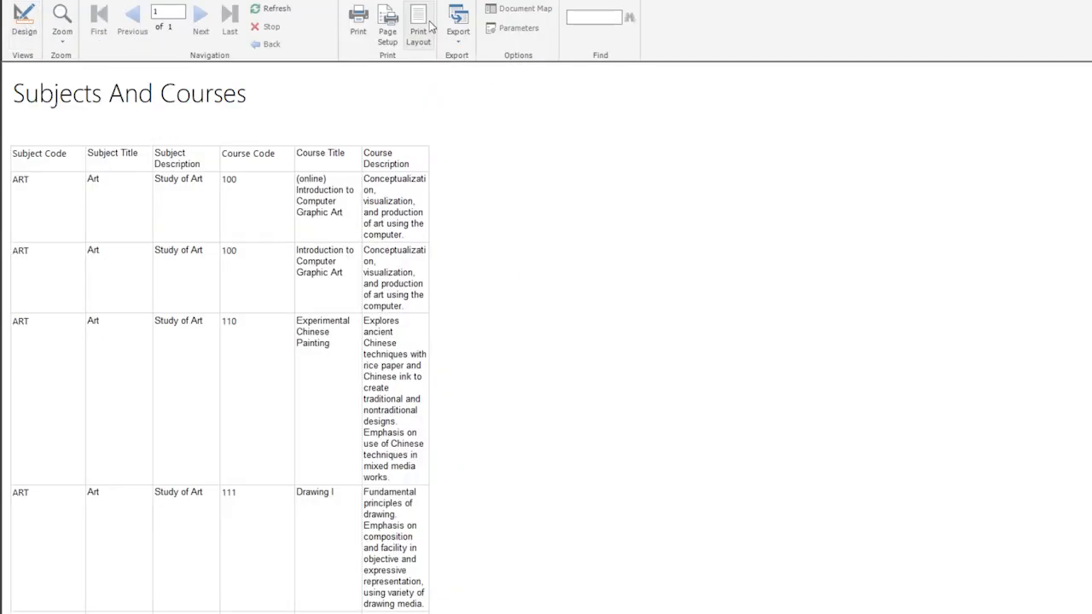
left_click(457, 42)
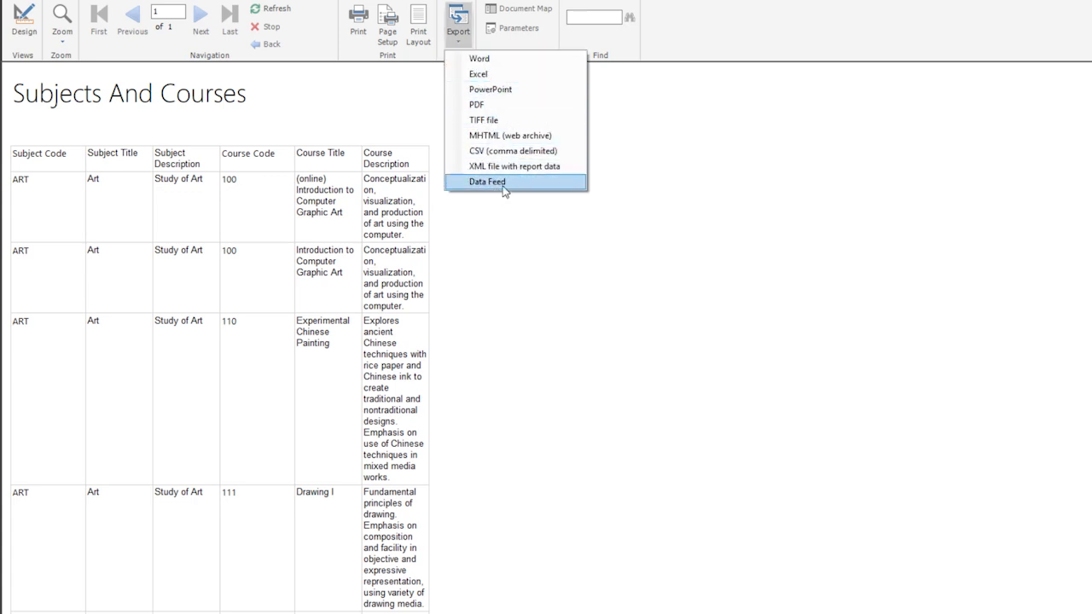
left_click(418, 36)
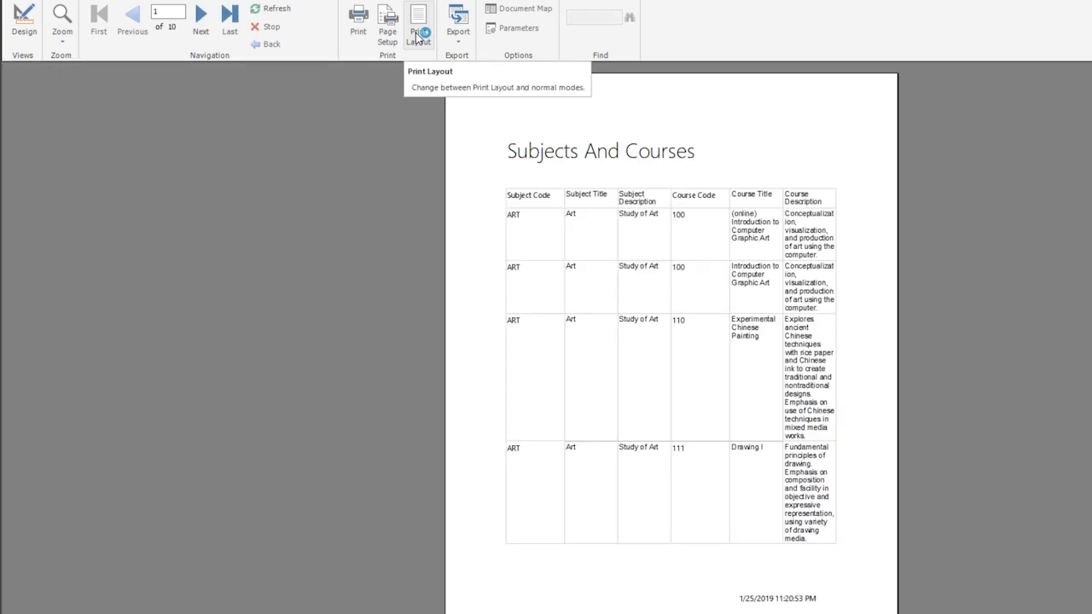
left_click(418, 39)
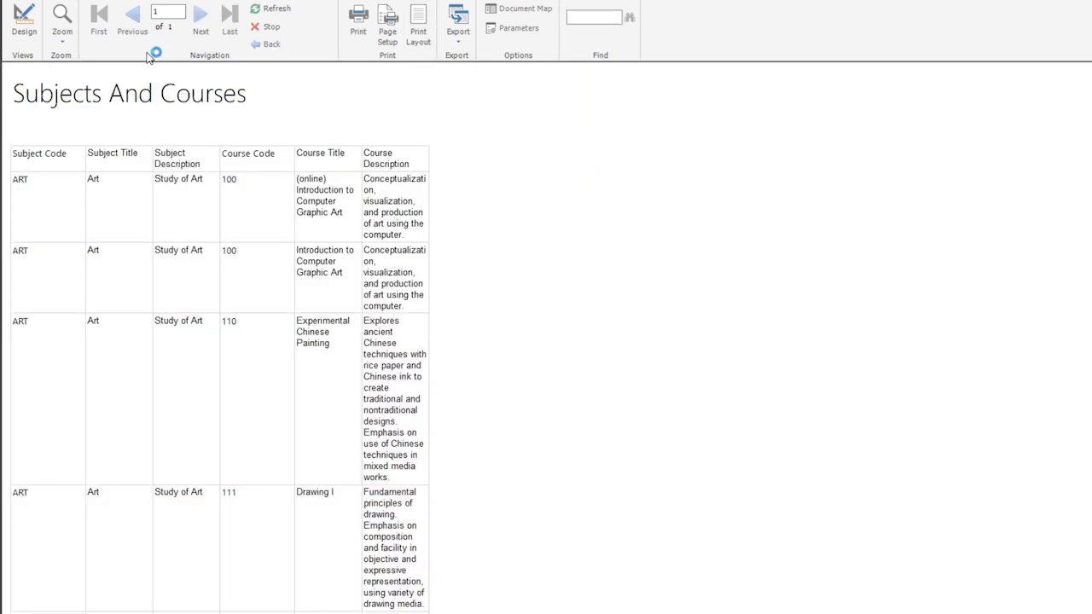
left_click(24, 34)
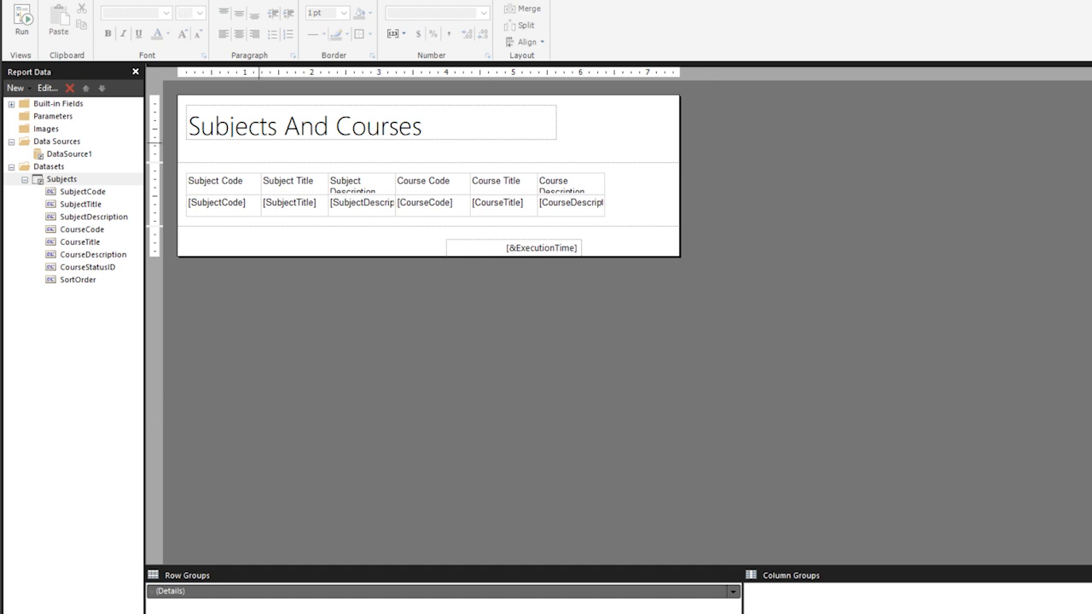
Save the report in the report server's root folder under the name Subjects.
key("ctrl+s")
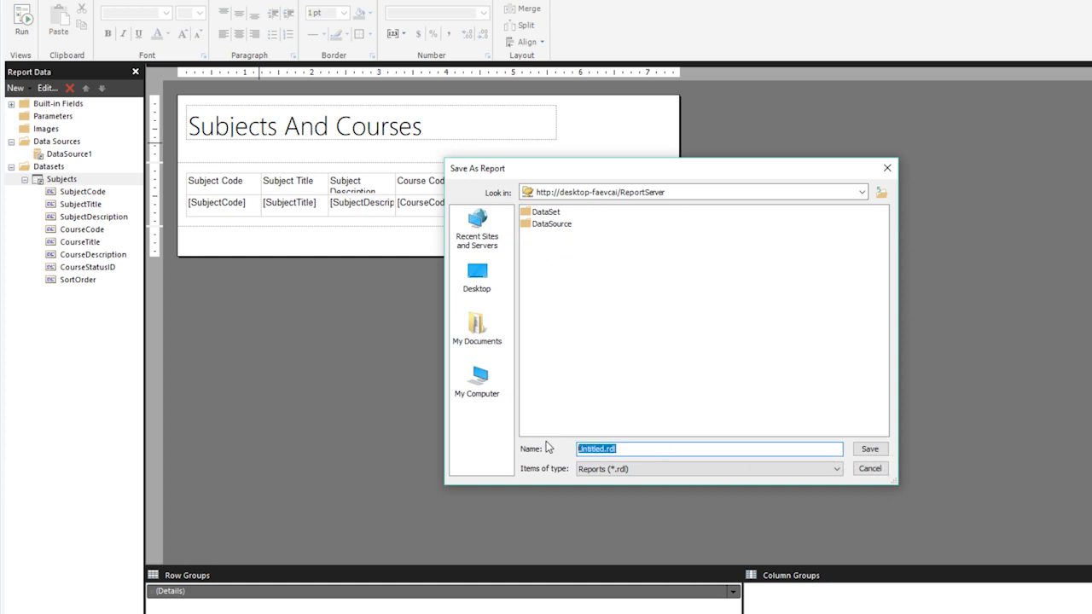
type("SUbjec")
key("BackSpace")
key("BackSpace")
key("BackSpace")
key("BackSpace")
key("BackSpace")
key("BackSpace")
type("ubjects")
left_click(870, 449)
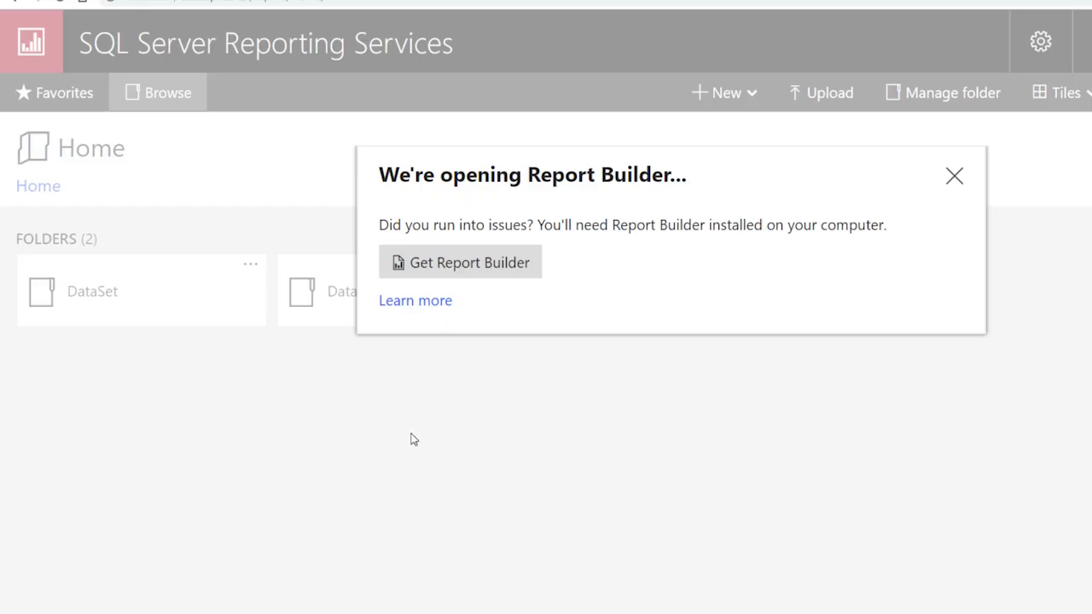
Open the Subjects report from the web portal's Home folder and reload it with ?rs:embed=true appended to its URL.
left_click(411, 438)
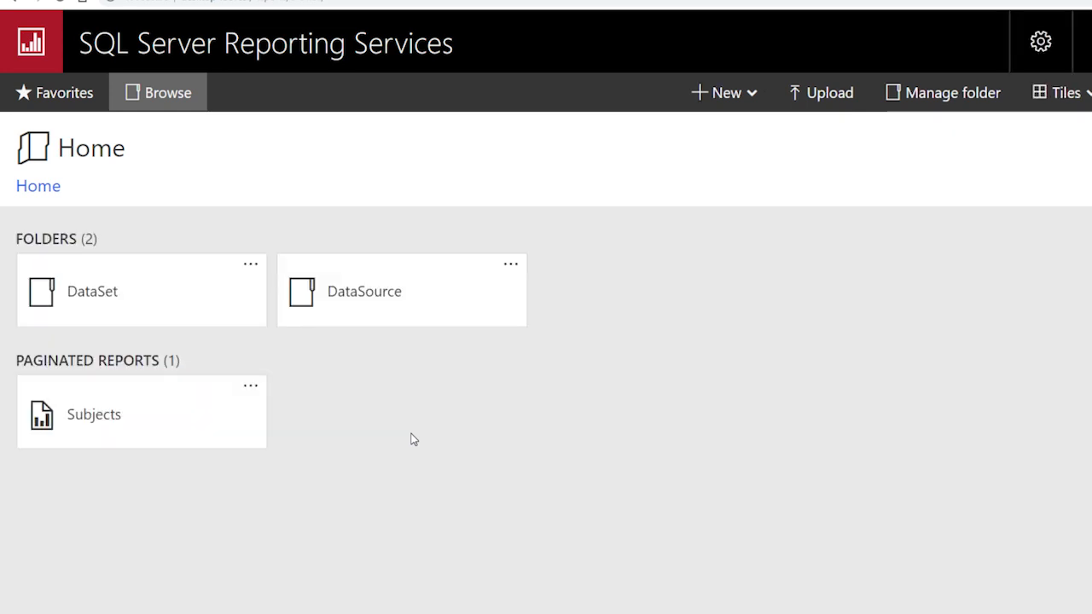
left_click(120, 414)
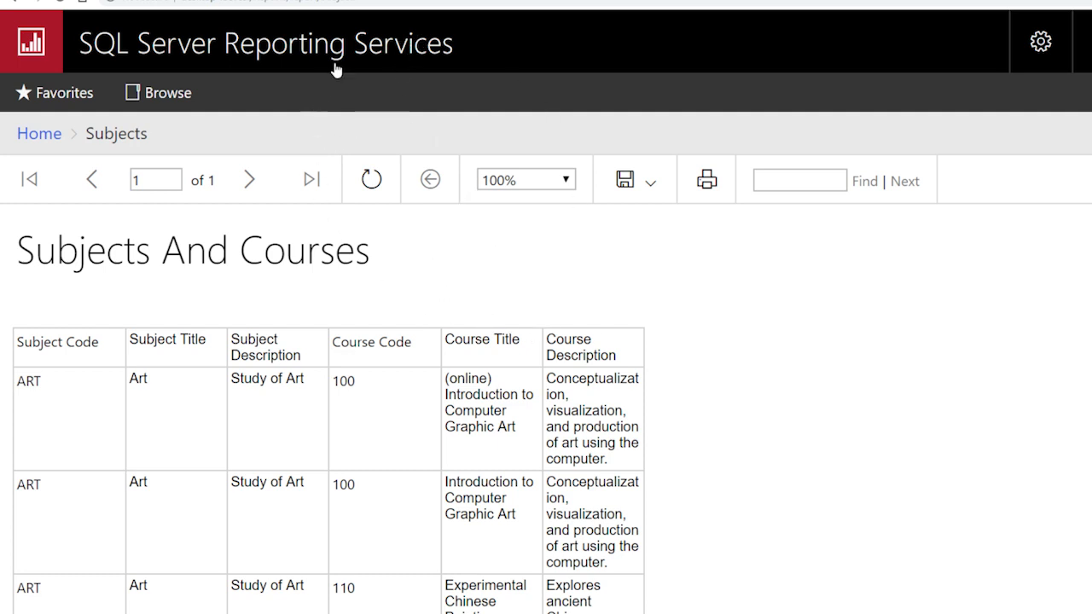
left_click(369, 4)
left_click(370, 4)
type("?")
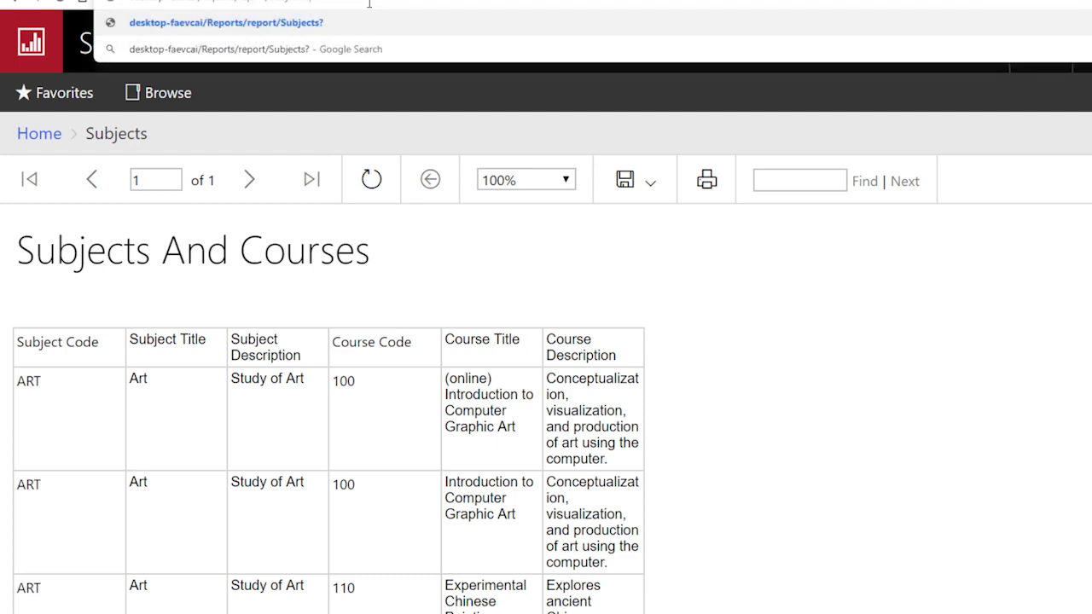
type("rs:embe")
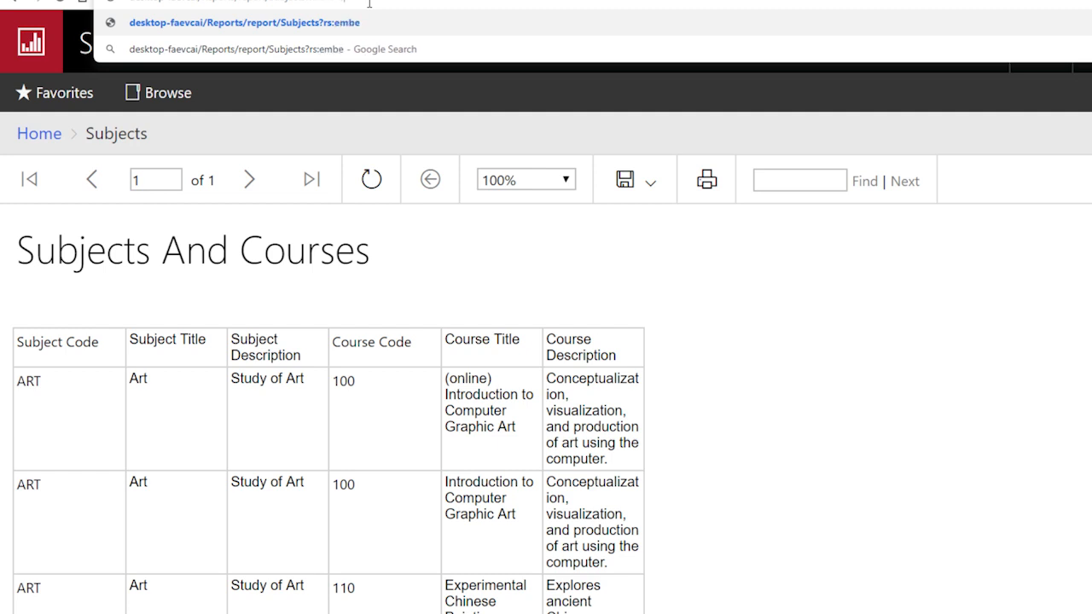
type("d=true")
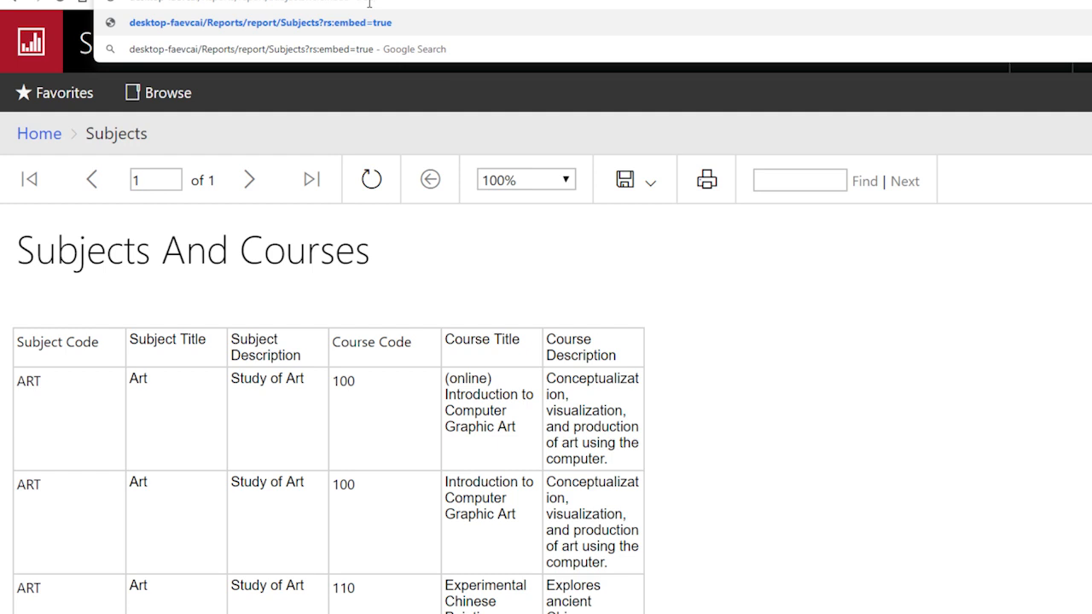
key("Return")
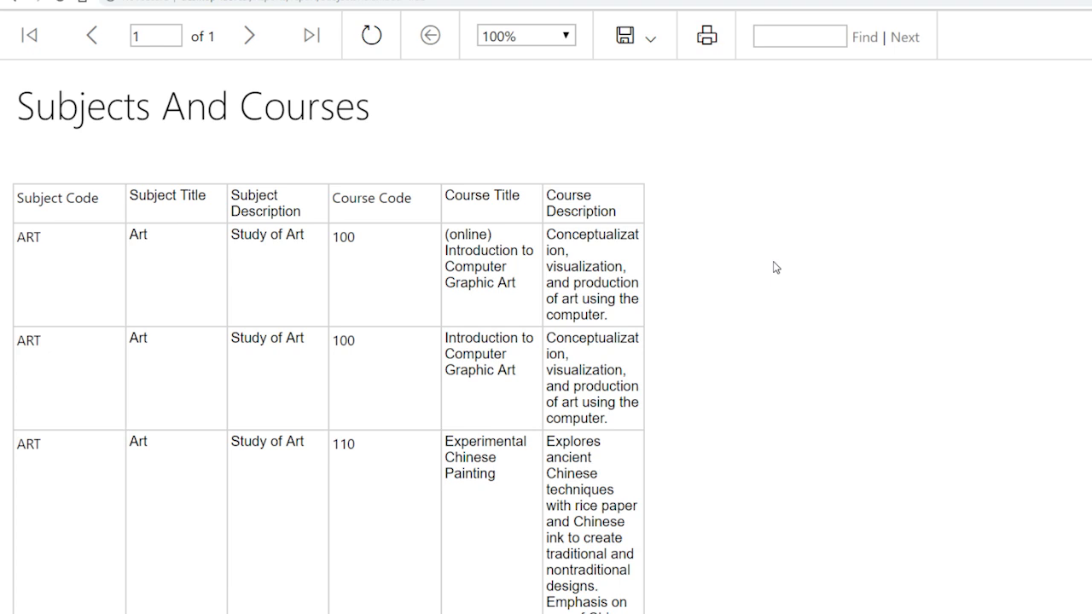
Review the embedded report and its export formats, and go back to the regular portal pages.
scroll(775, 267, "down", 1)
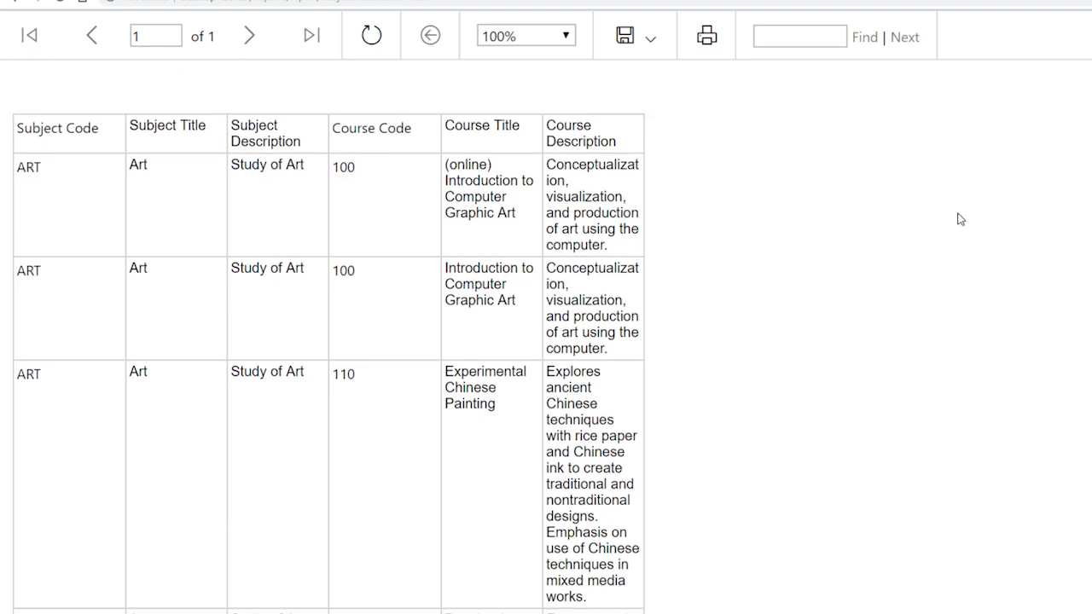
left_click(647, 37)
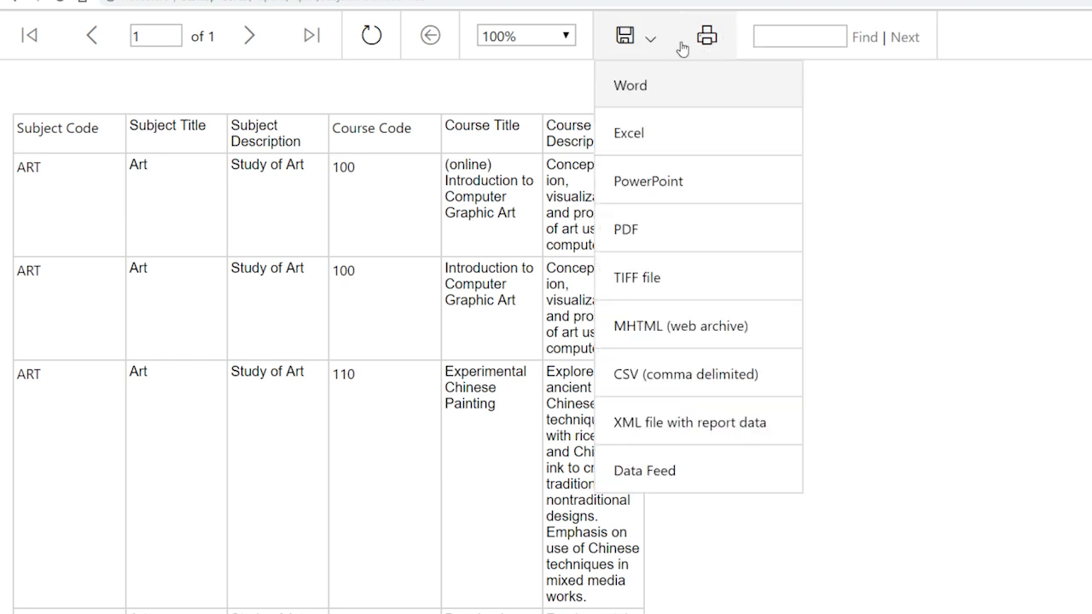
left_click(943, 112)
scroll(904, 196, "up", 1)
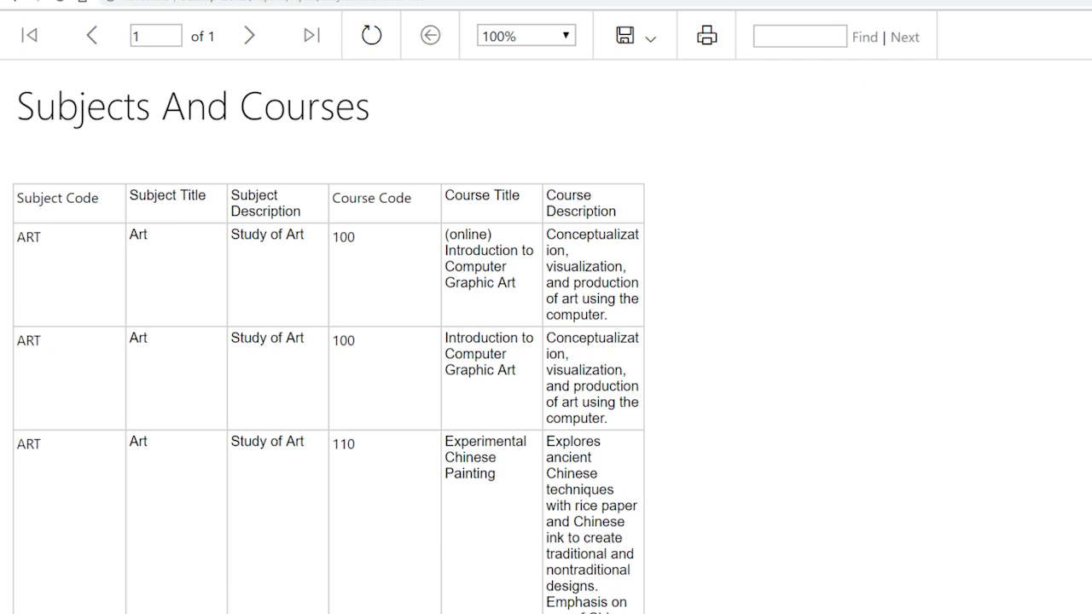
left_click(15, 3)
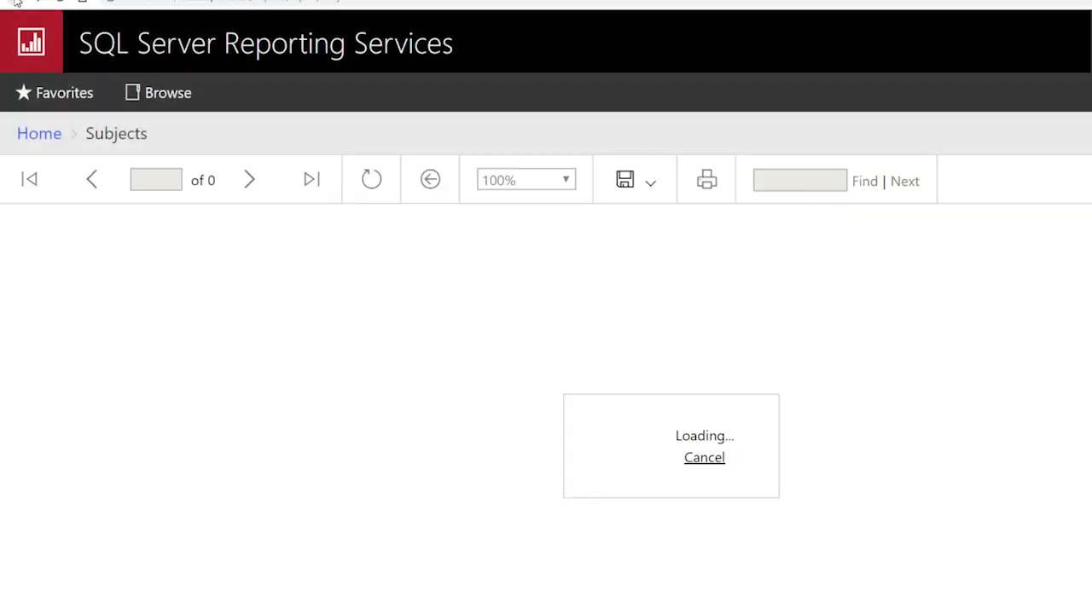
left_click(16, 3)
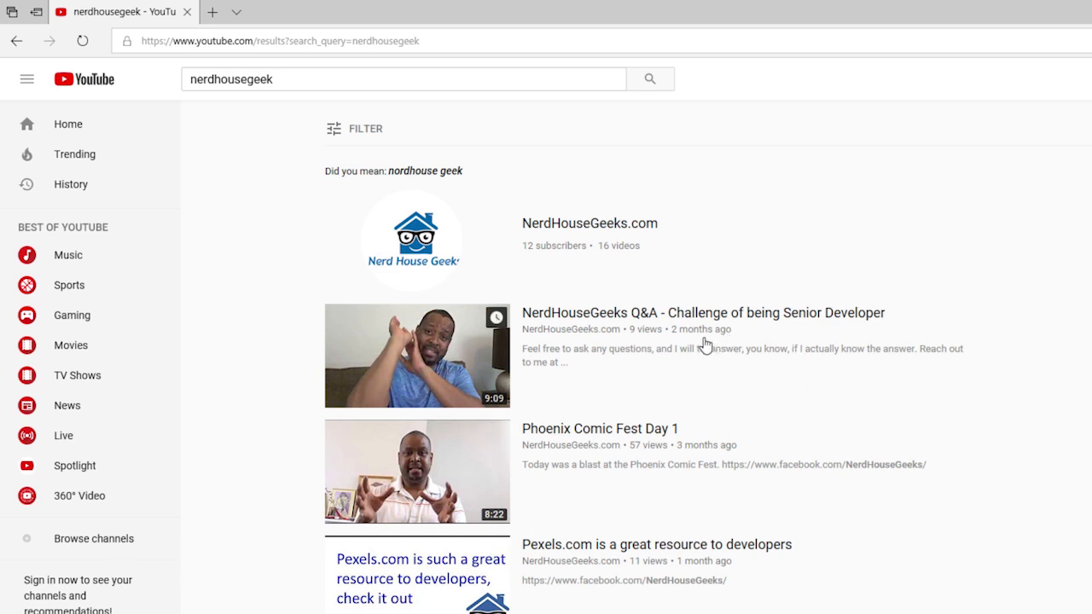
Open the NerdHouseGeeks.com channel from the YouTube search results and browse its uploads.
left_click(552, 227)
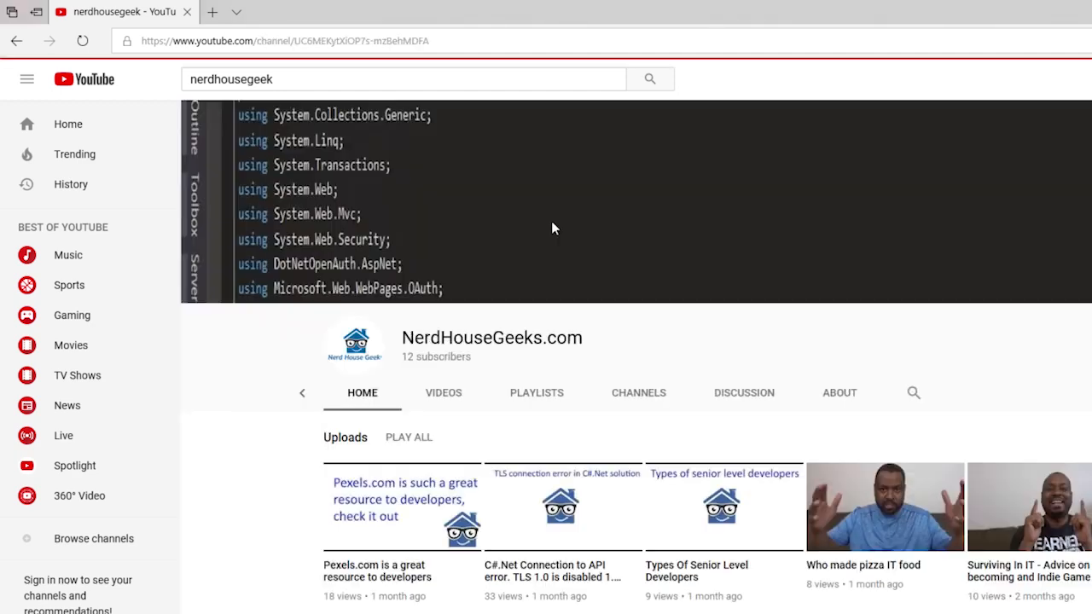
scroll(522, 290, "down", 1)
scroll(510, 307, "down", 3)
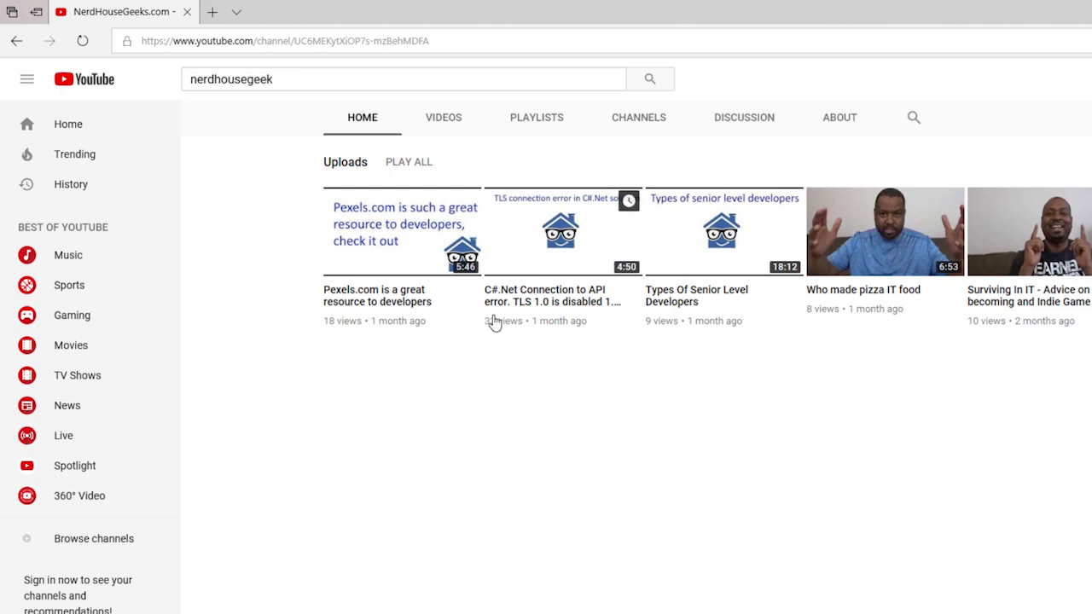
Enlarge the NerdHouseGeeks.com channel page and look through its created playlists and its full list of uploaded videos.
scroll(472, 333, "up", 2)
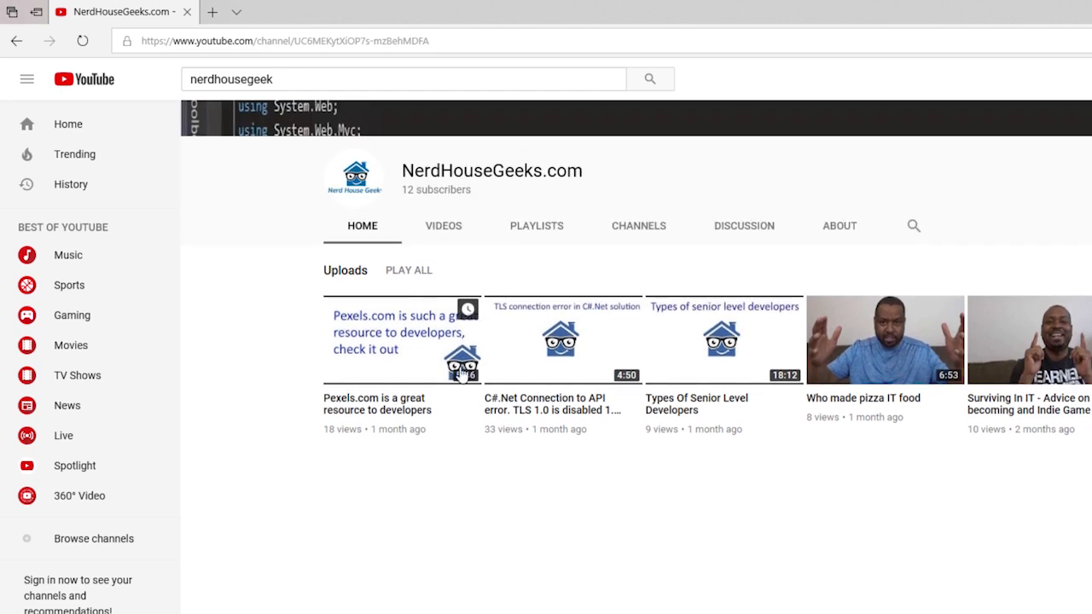
key("ctrl+minus")
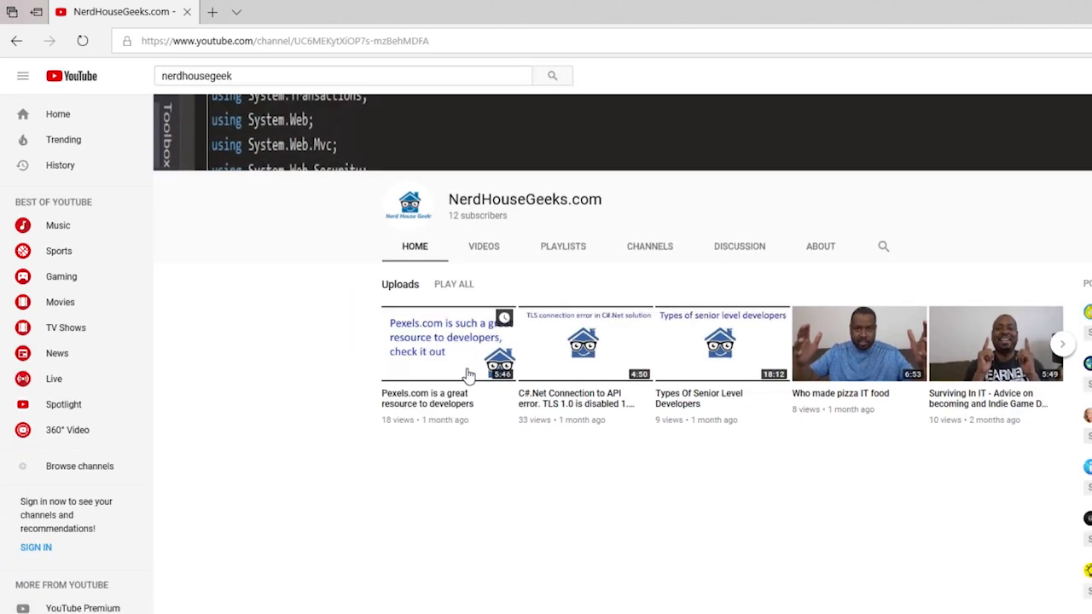
key("ctrl+plus")
key("ctrl+plus")
key("ctrl+plus")
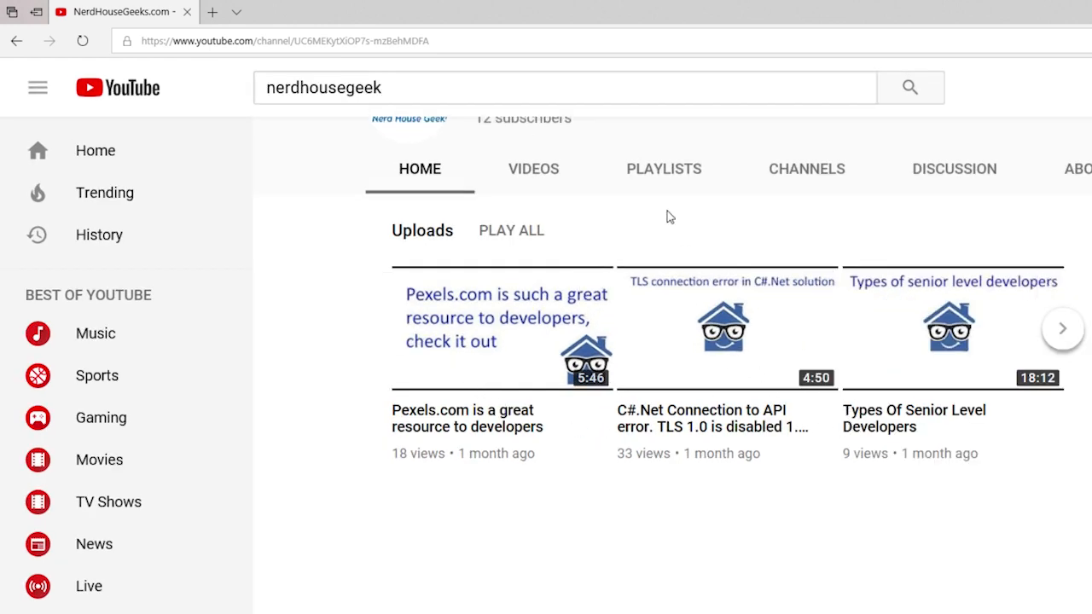
left_click(653, 171)
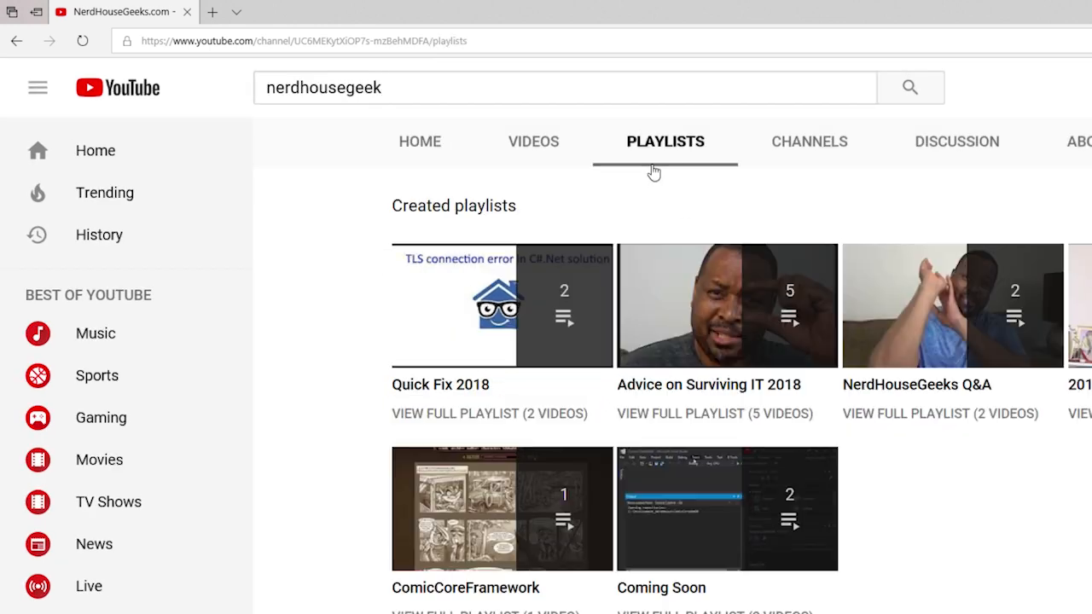
left_click(541, 143)
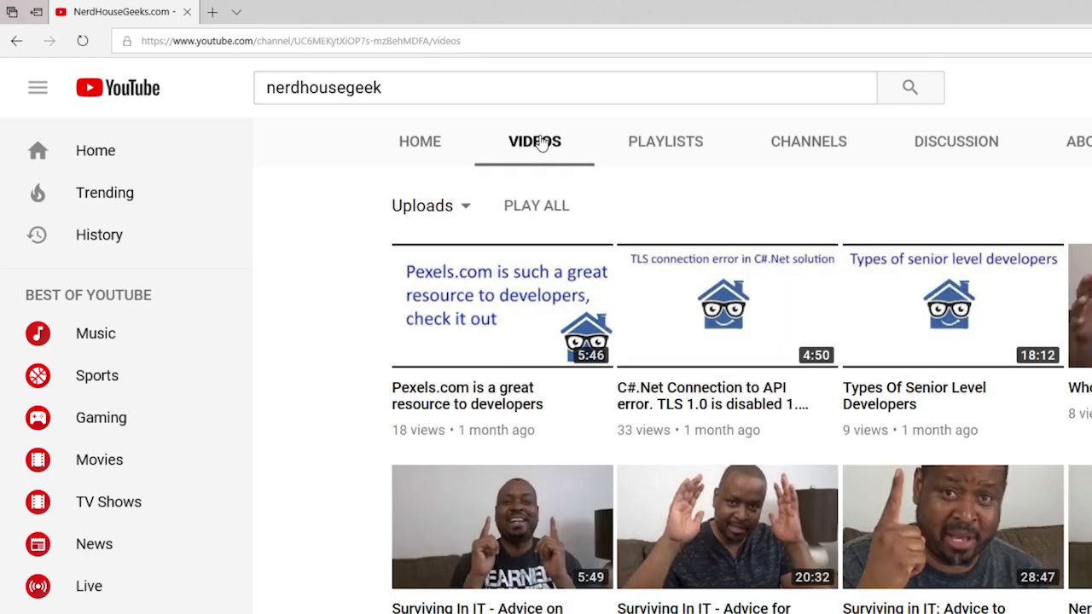
scroll(556, 397, "down", 4)
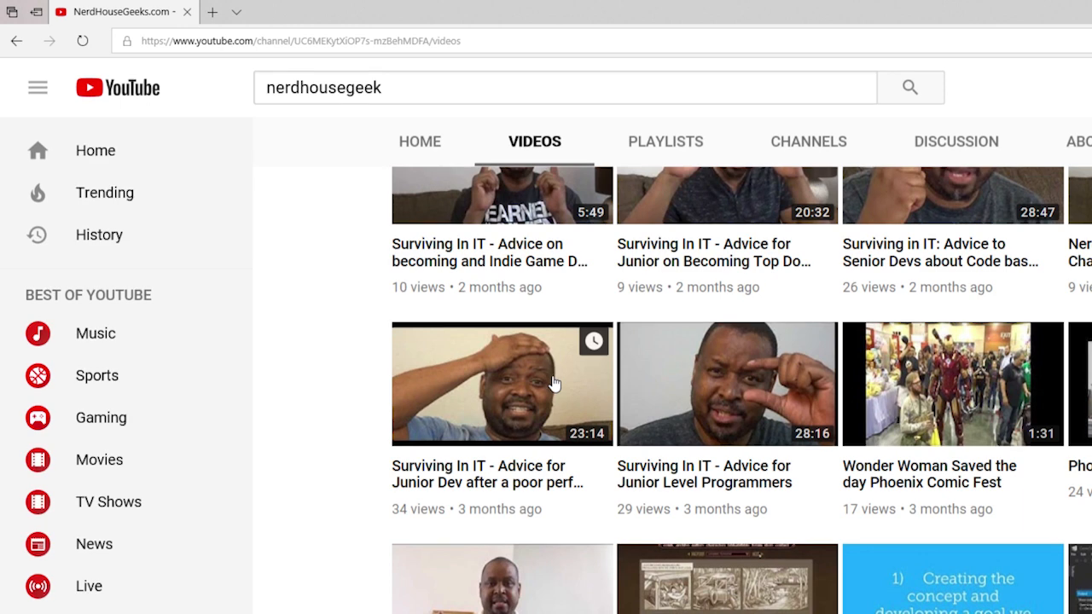
scroll(555, 384, "up", 5)
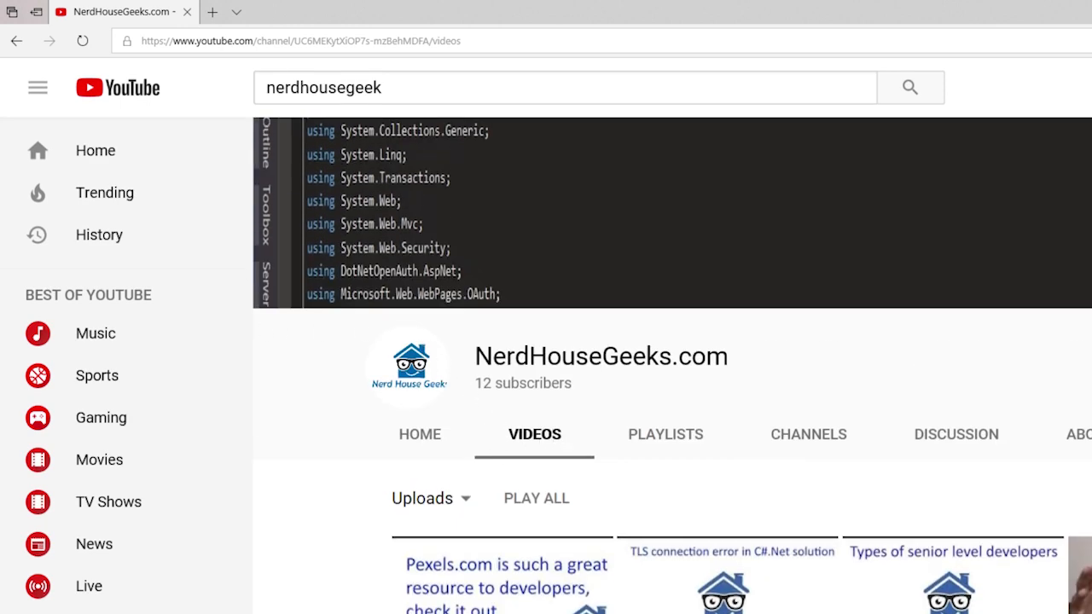